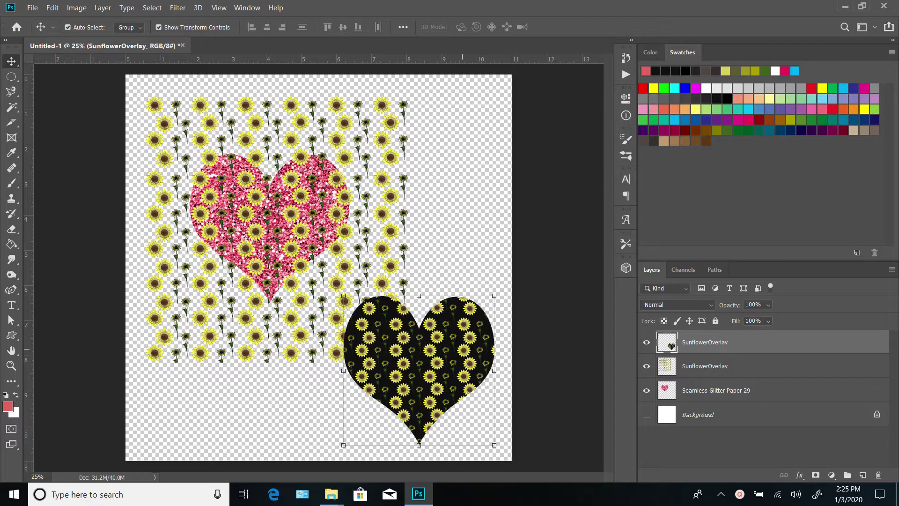
Place the SunflowerGlitter2 image from the Sunflower folder on the canvas above the heart layers
mouse_move(331, 493)
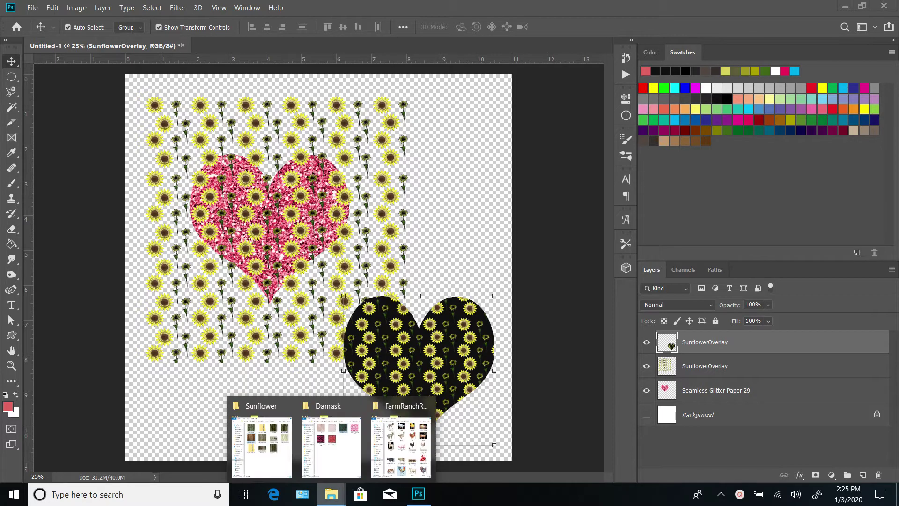
left_click(261, 440)
left_click_drag(611, 267, 388, 387)
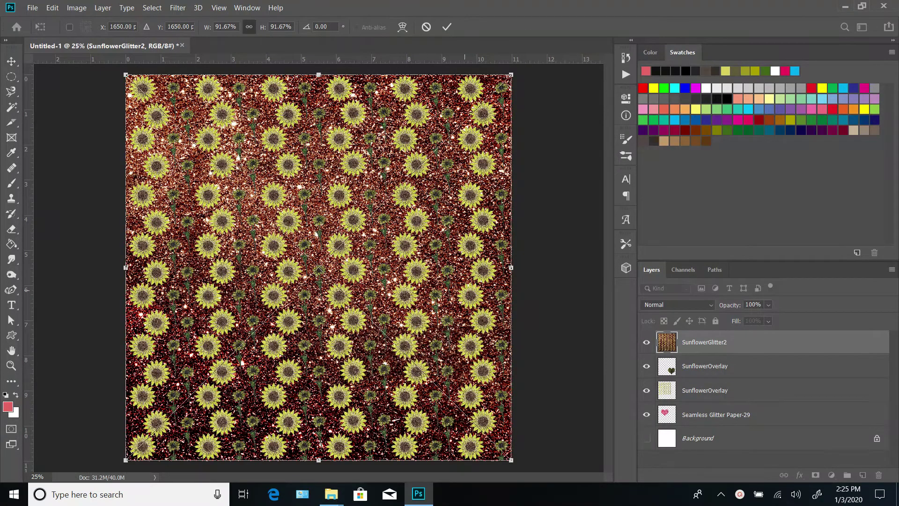
key("Return")
left_click_drag(420, 157, 406, 136)
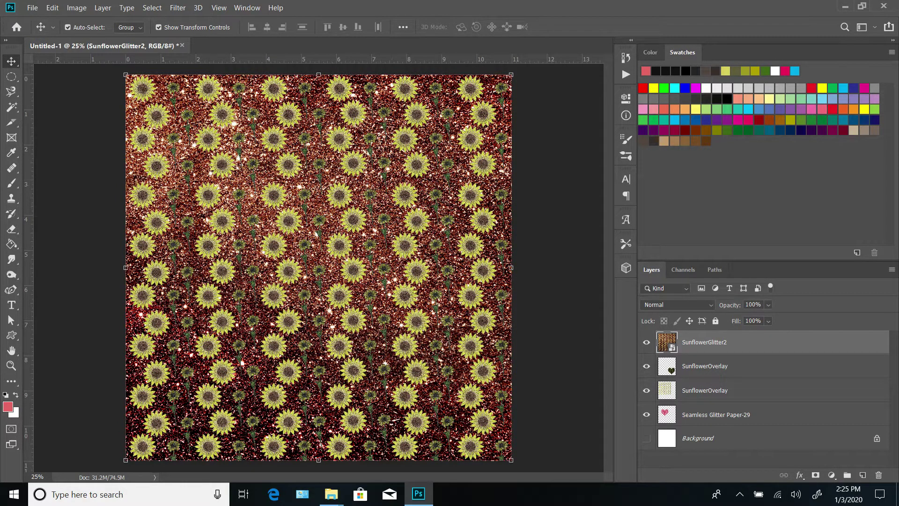
Clip SunflowerGlitter2 to the black sunflower heart directly beneath it and merge the two layers
right_click(690, 342)
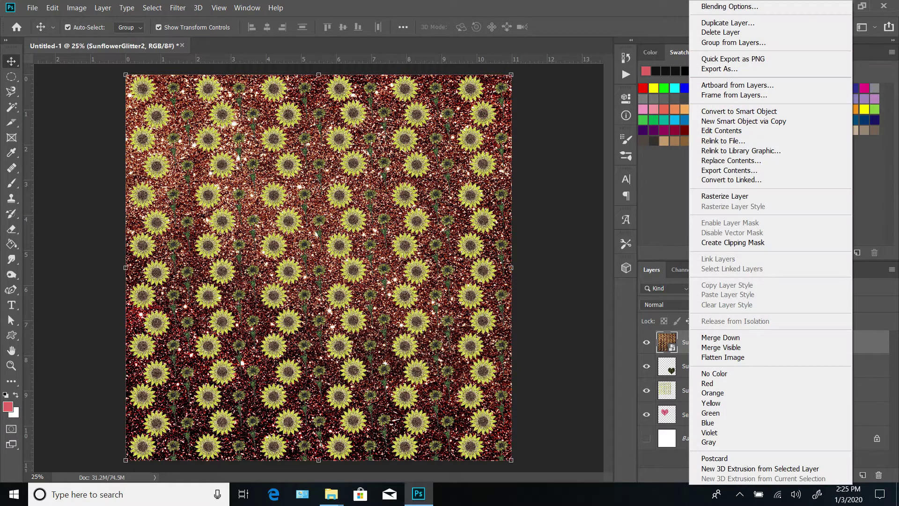
left_click(726, 242)
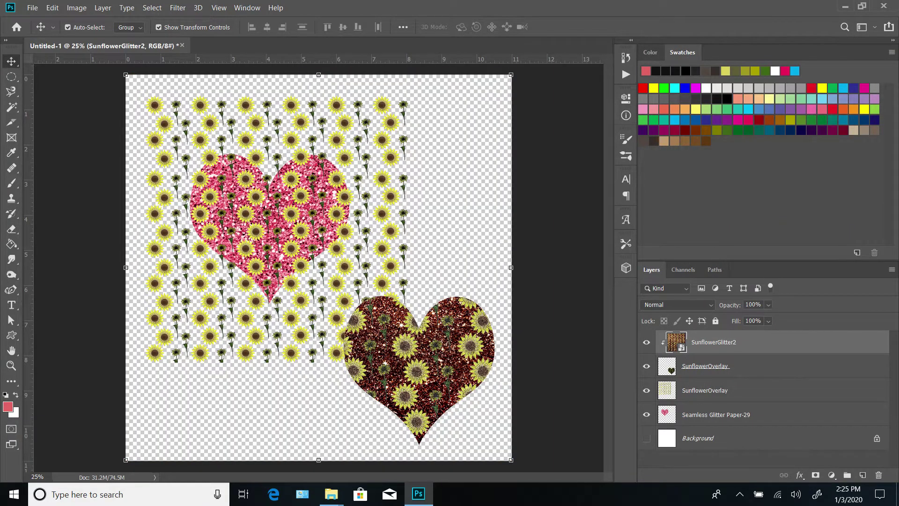
left_click(703, 366, "shift")
right_click(691, 366)
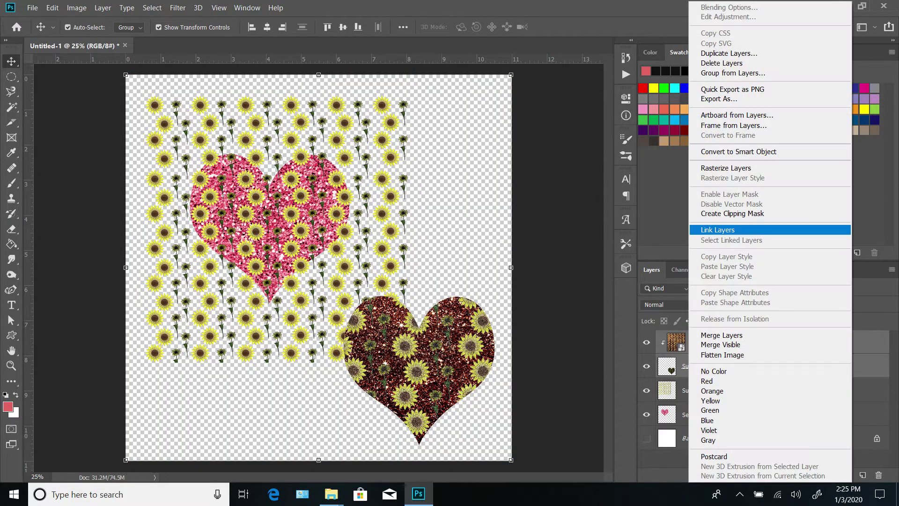
left_click(722, 335)
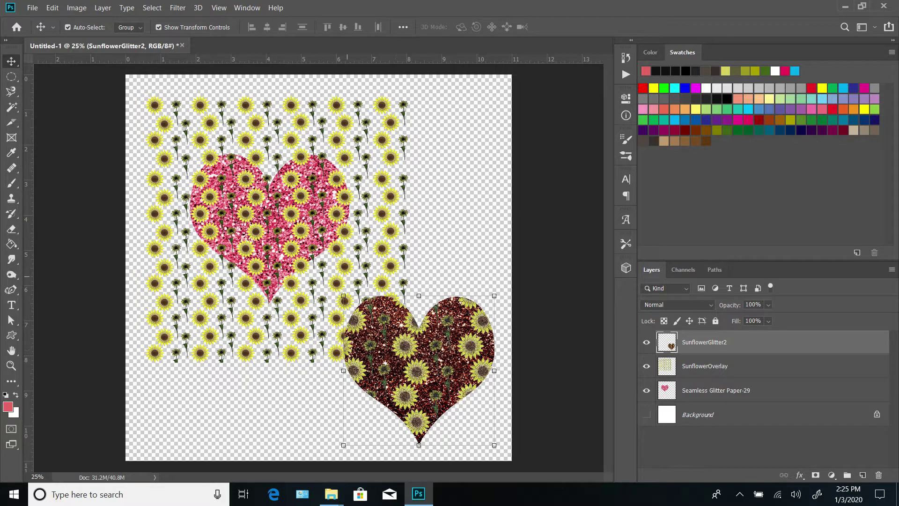
Align the remaining SunflowerOverlay pattern to the canvas's upper-left corner and enlarge it to cover the whole canvas
left_click(705, 366)
left_click_drag(350, 235, 323, 214)
left_click_drag(317, 244, 323, 244)
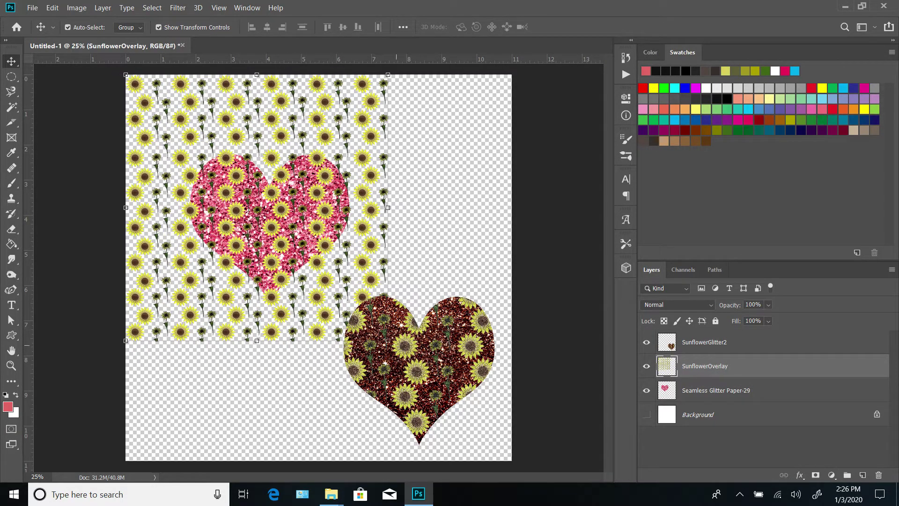
left_click_drag(389, 340, 507, 461)
left_click(562, 27)
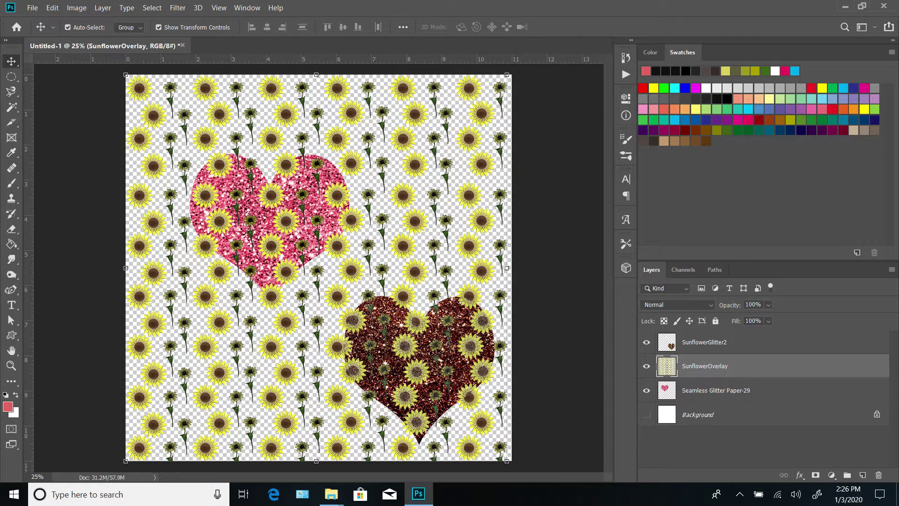
Start the Add Noise filter on the SunflowerOverlay layer, preview a full sunflower, and set the amount to 41.95%
left_click(177, 7)
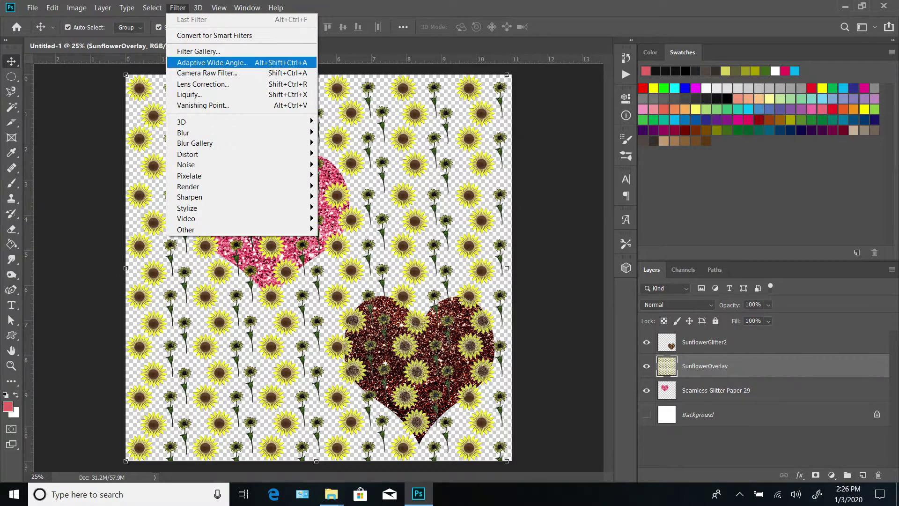
mouse_move(234, 165)
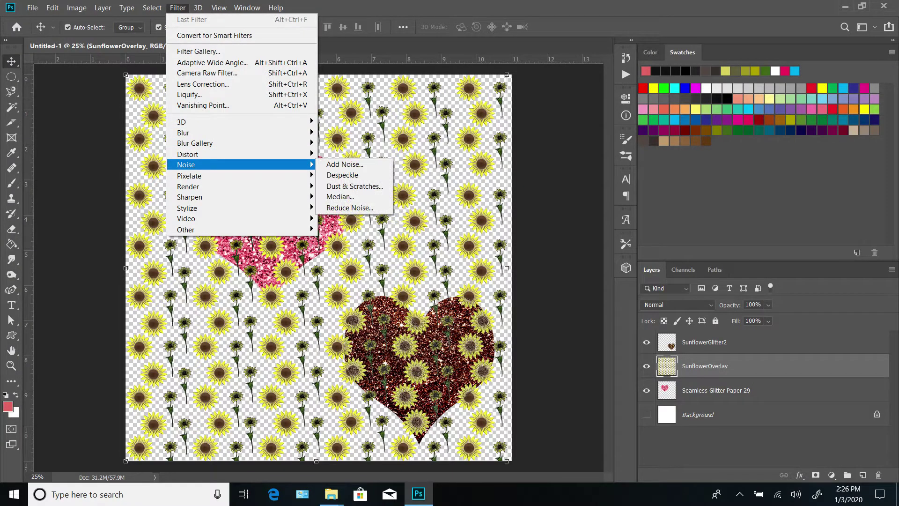
left_click(344, 164)
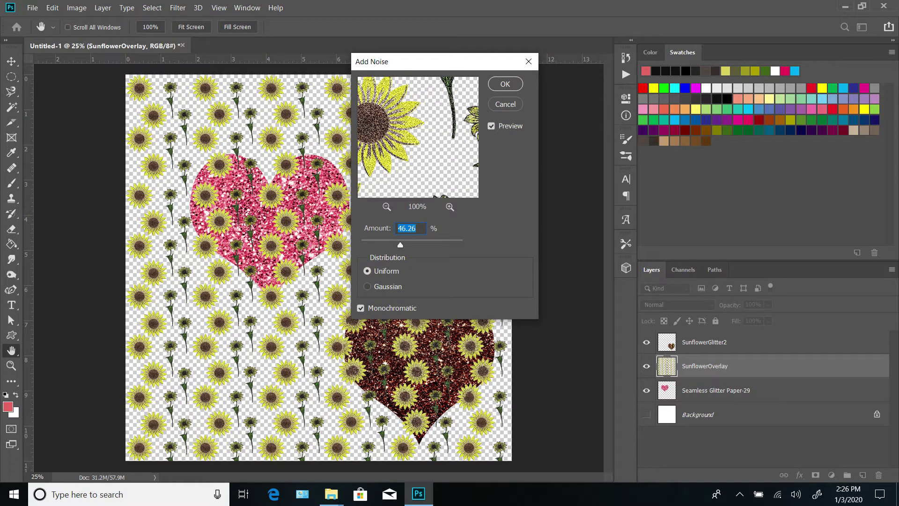
left_click_drag(394, 117, 431, 141)
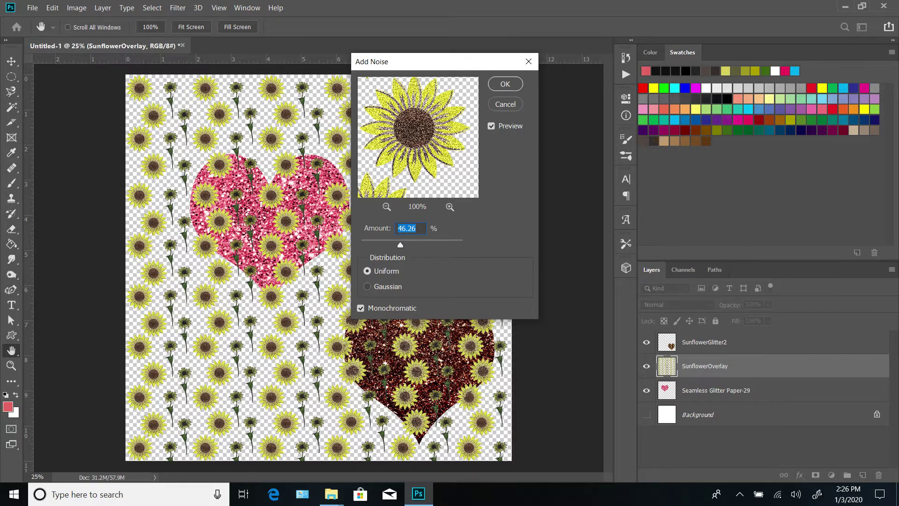
left_click_drag(400, 244, 393, 245)
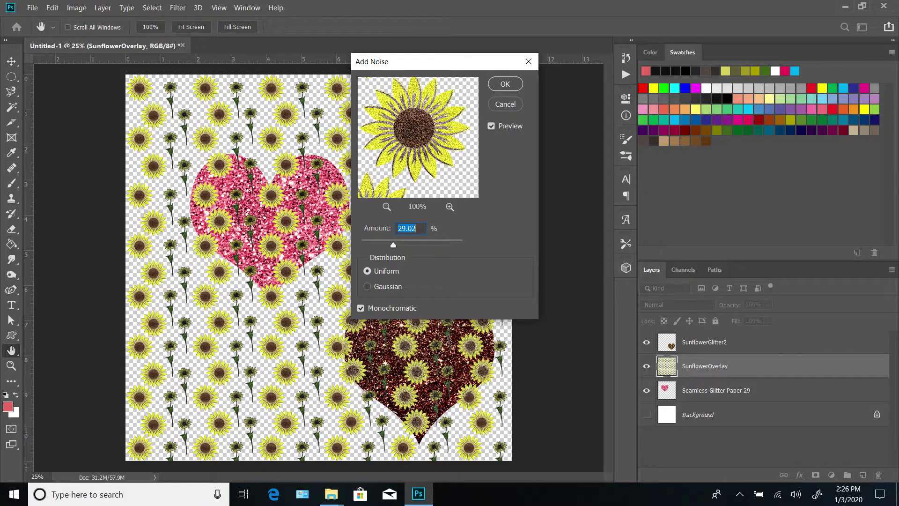
left_click_drag(393, 245, 399, 244)
Try Gaussian distribution and a 139.46% amount, and apply the monochromatic noise as Uniform at slightly above 36.21%
left_click(367, 286)
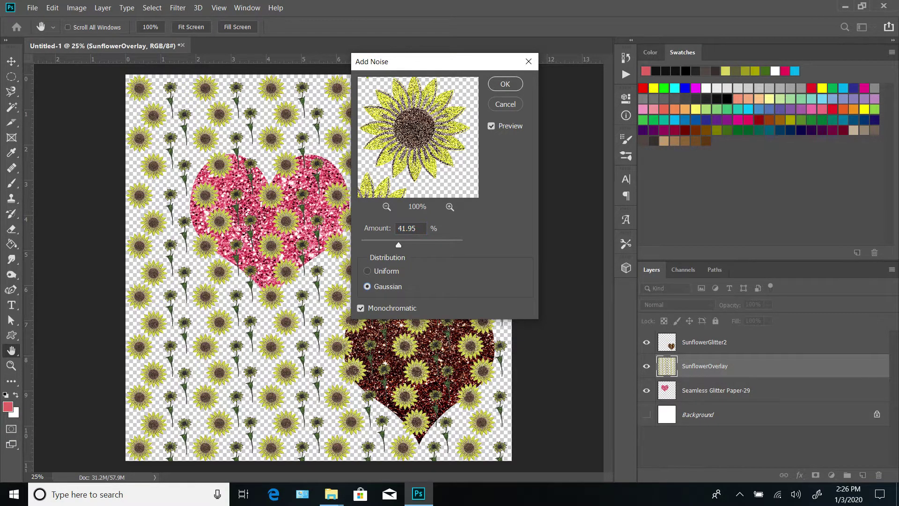
left_click(367, 270)
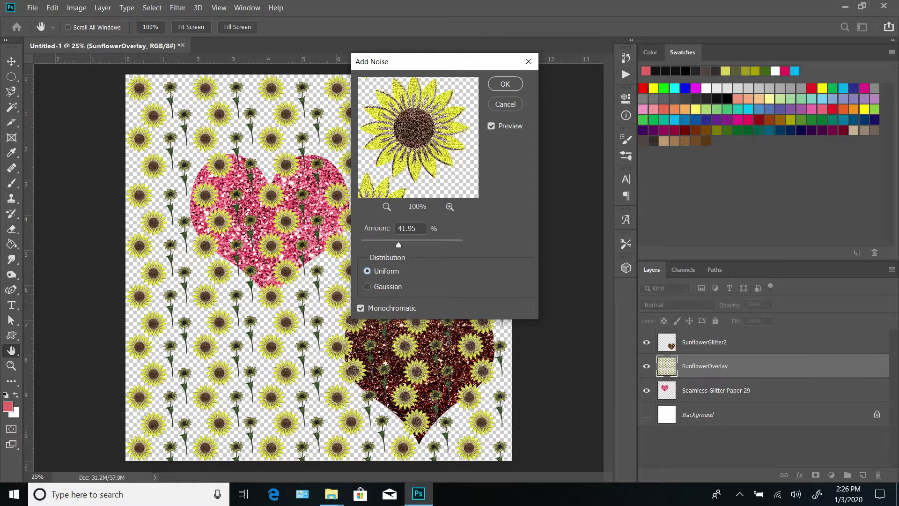
left_click_drag(398, 245, 434, 245)
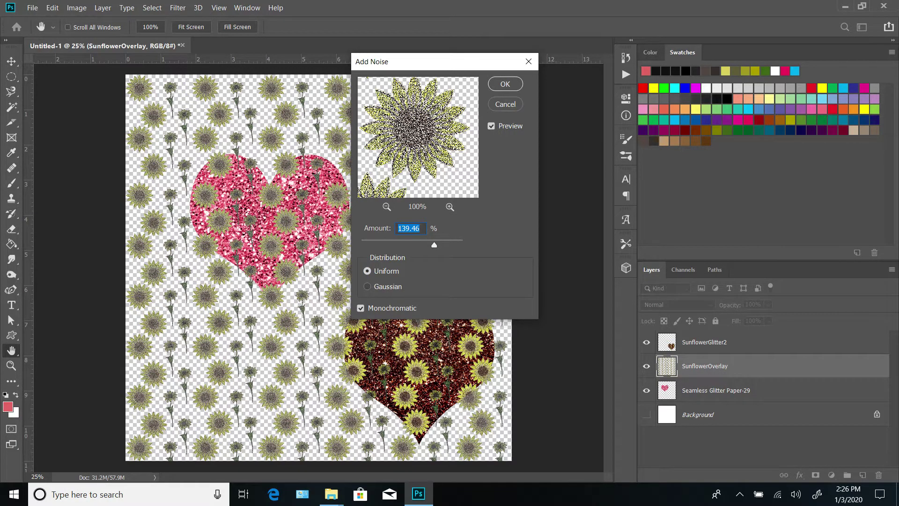
left_click_drag(434, 245, 396, 244)
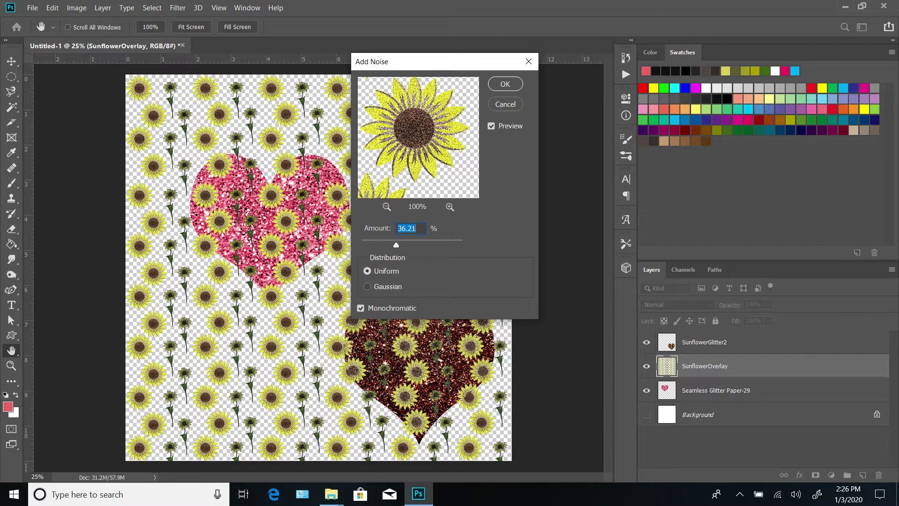
left_click_drag(396, 245, 398, 244)
key("Return")
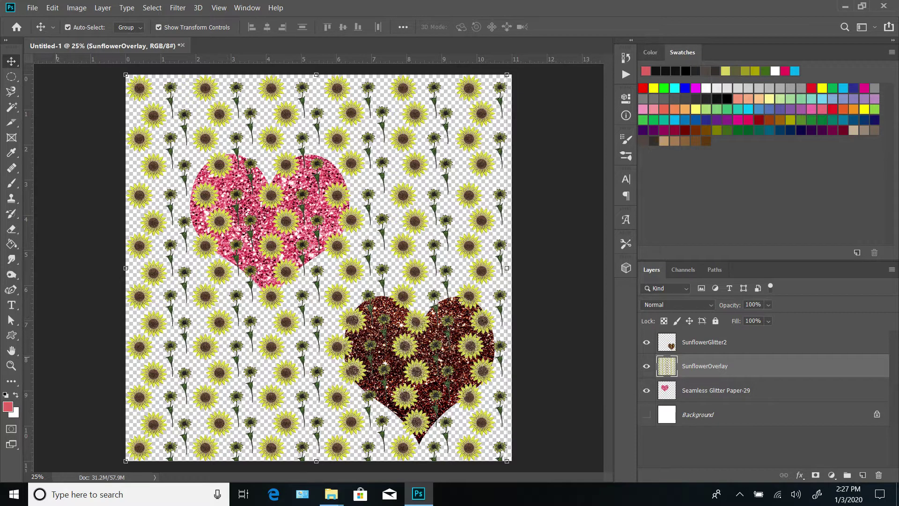
Start the Crystallize filter on the SunflowerOverlay layer, previewing a full sunflower, and set the cell size to 3
left_click(11, 365)
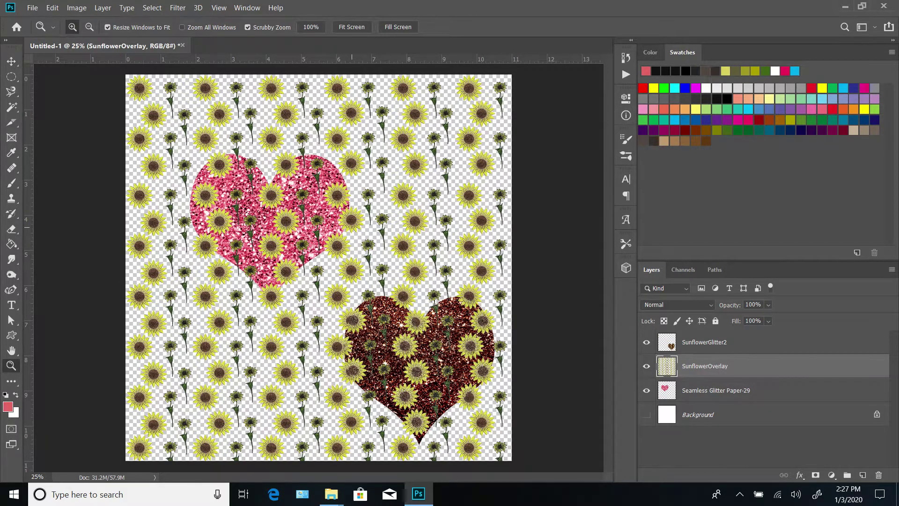
left_click(319, 225)
left_click(347, 251)
left_click(349, 250)
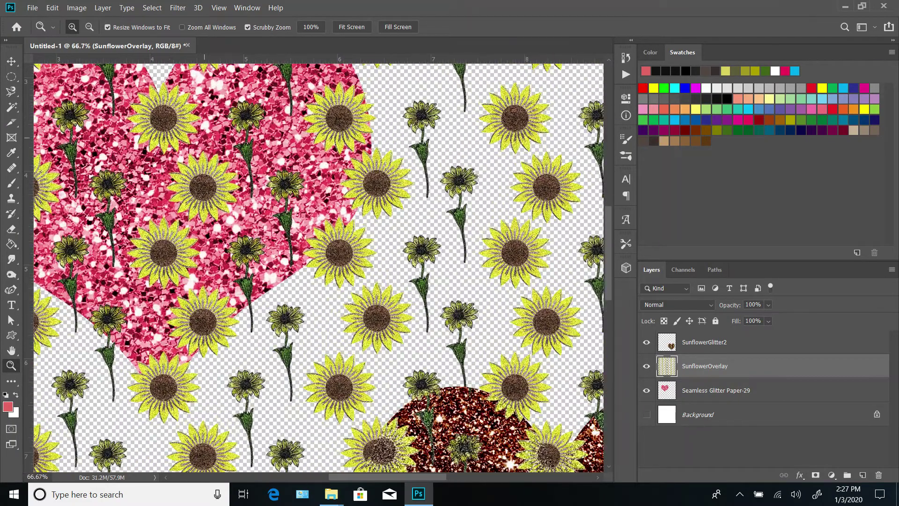
left_click(350, 247)
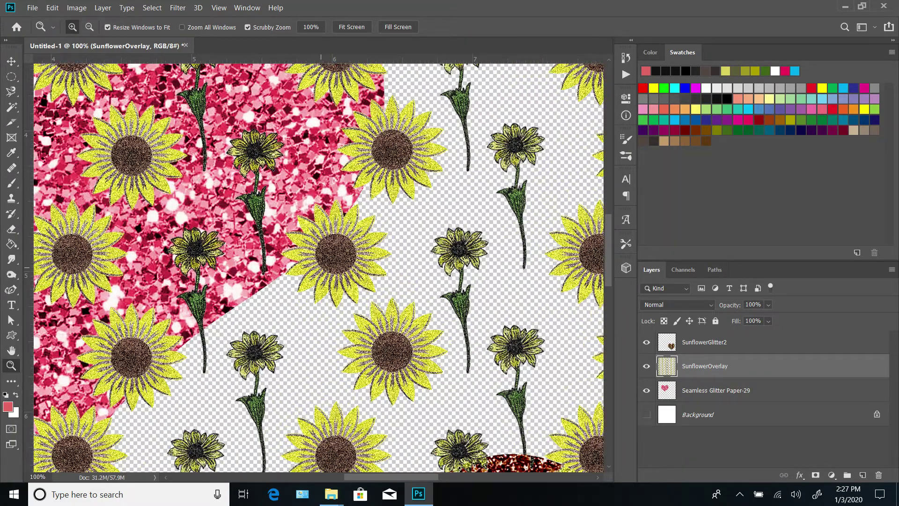
left_click(11, 61)
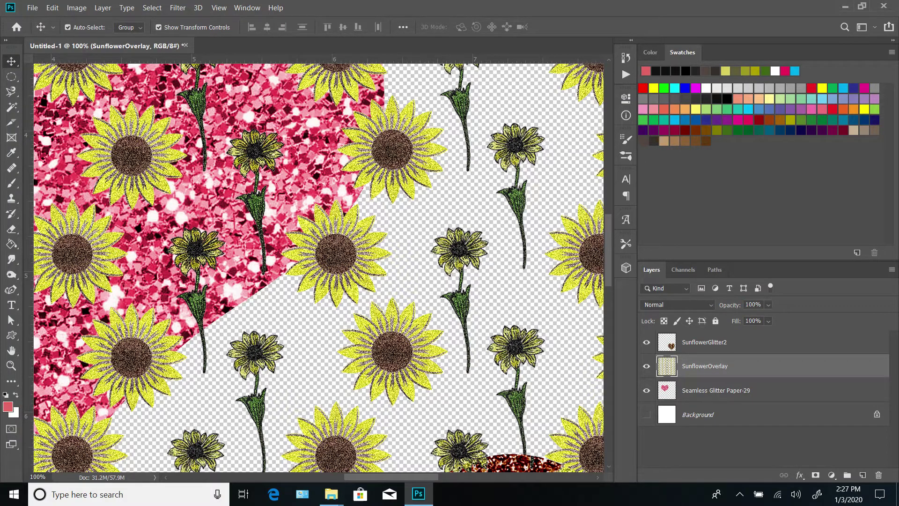
left_click(178, 8)
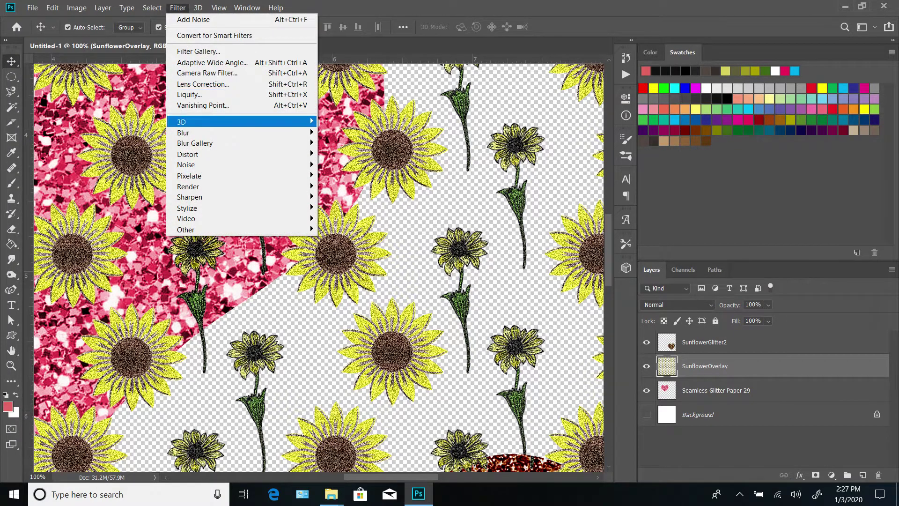
mouse_move(197, 176)
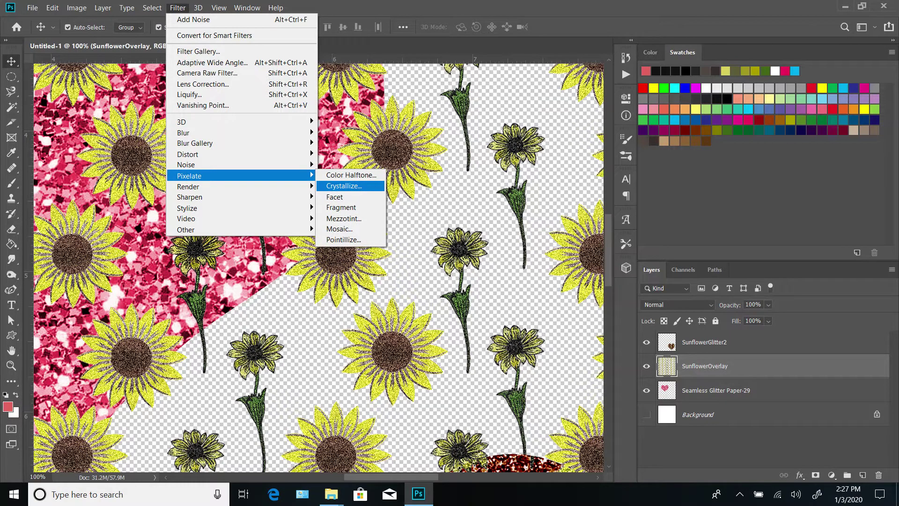
left_click(344, 186)
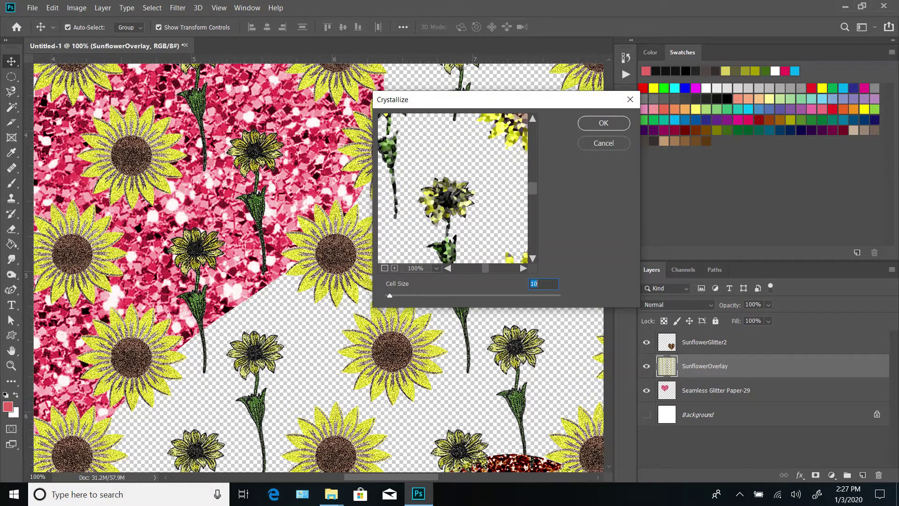
left_click_drag(469, 178, 450, 178)
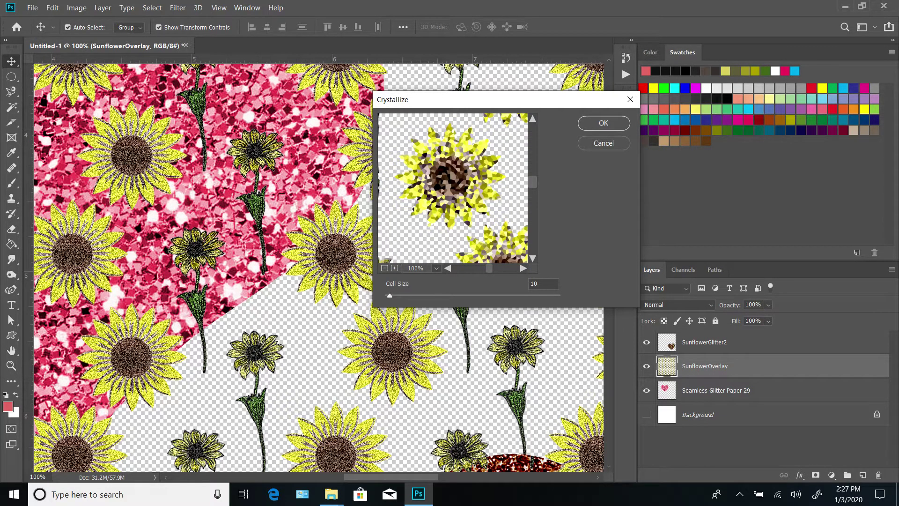
key("ctrl+a")
type("3")
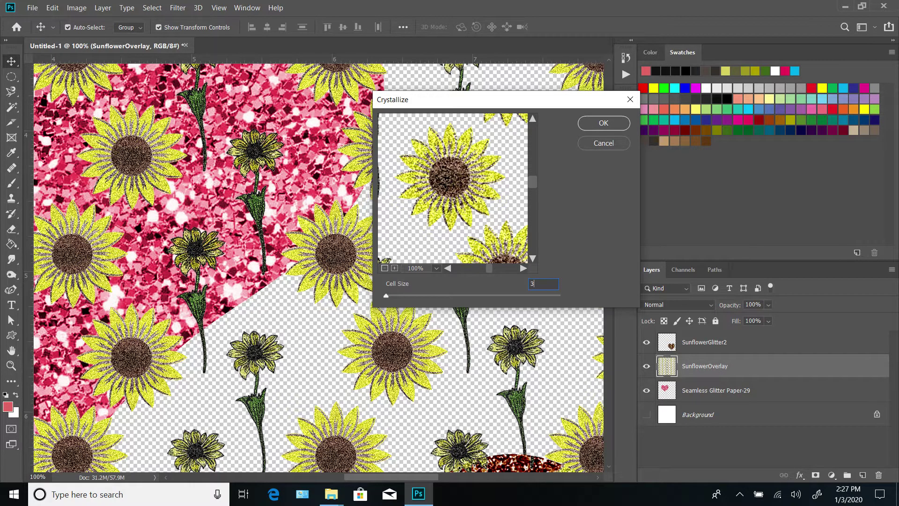
Compare Crystallize cell sizes of 53, 20, 12 and 7 on the flower preview, and apply the filter with cell size 3
left_click_drag(516, 256, 586, 206)
scroll(452, 188, "down", 5)
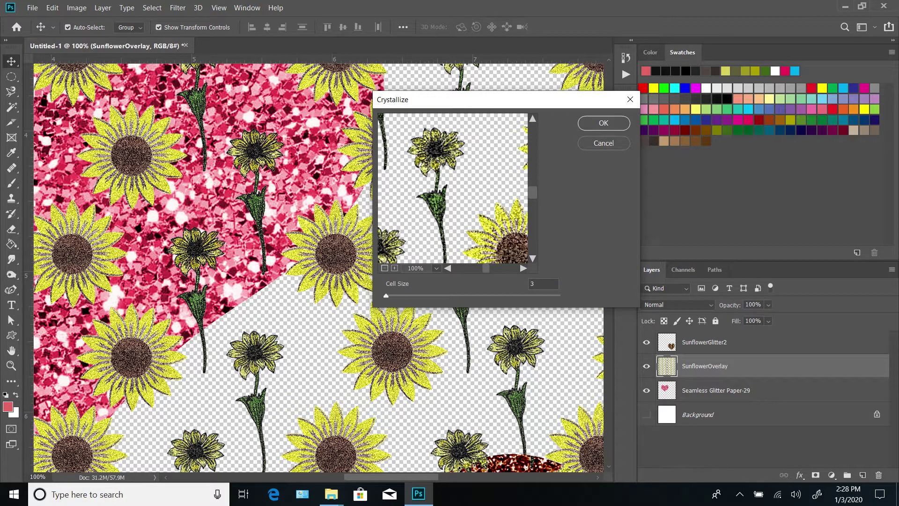
left_click_drag(386, 296, 415, 296)
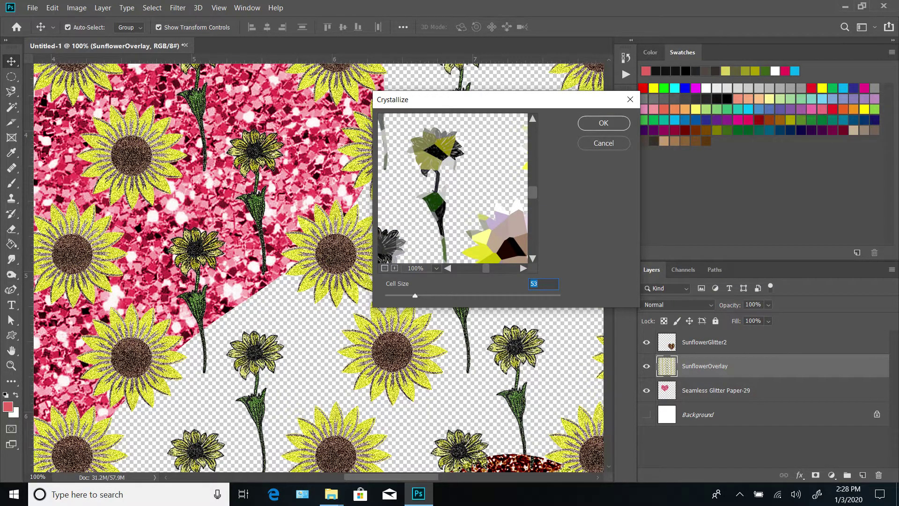
type("26")
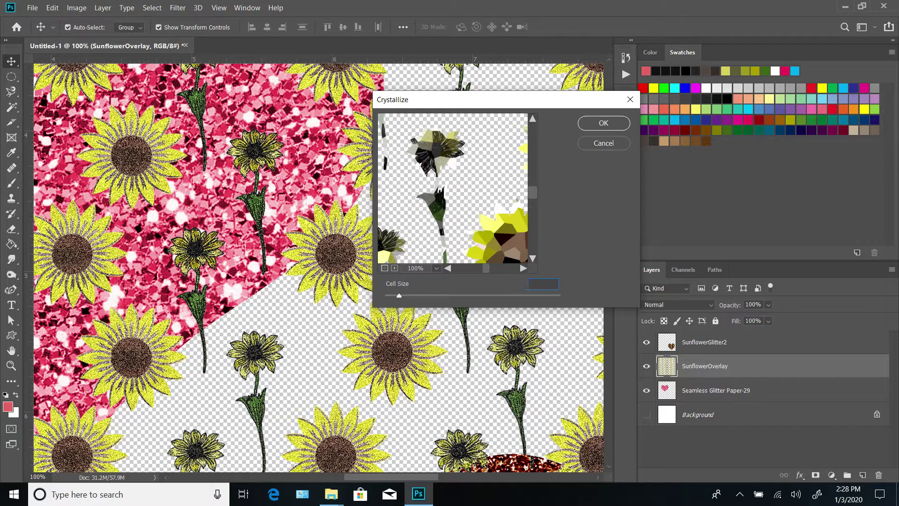
type("20")
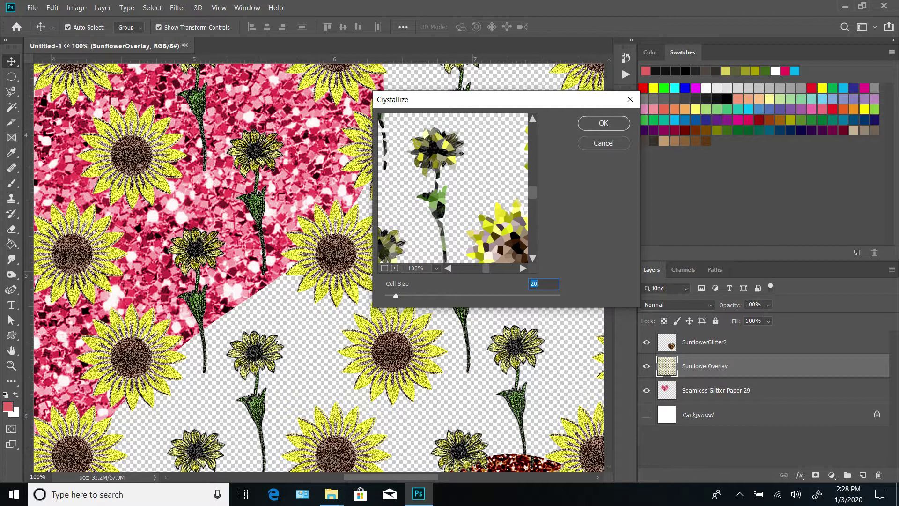
type("10")
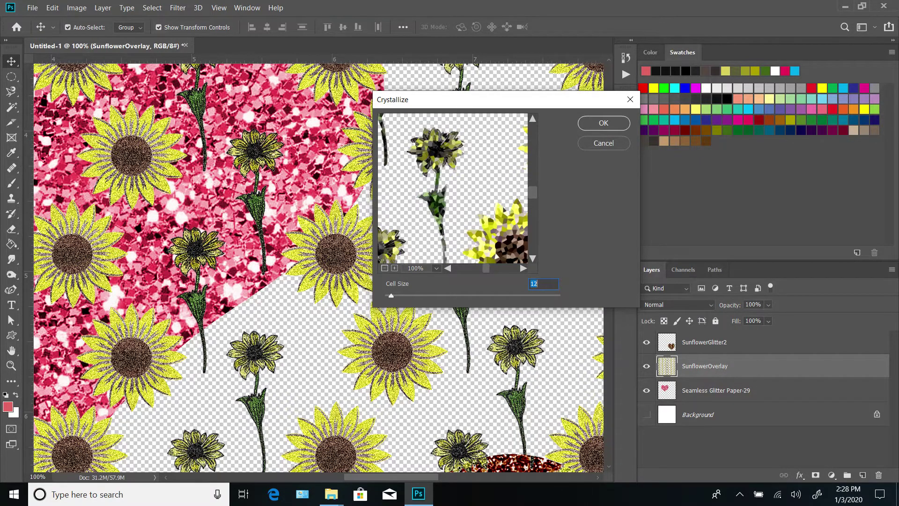
type("7")
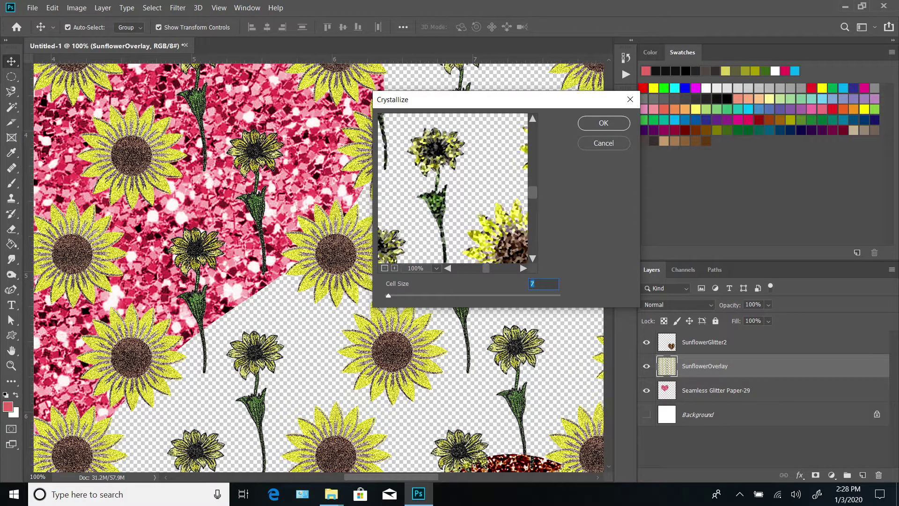
type("3")
key("Return")
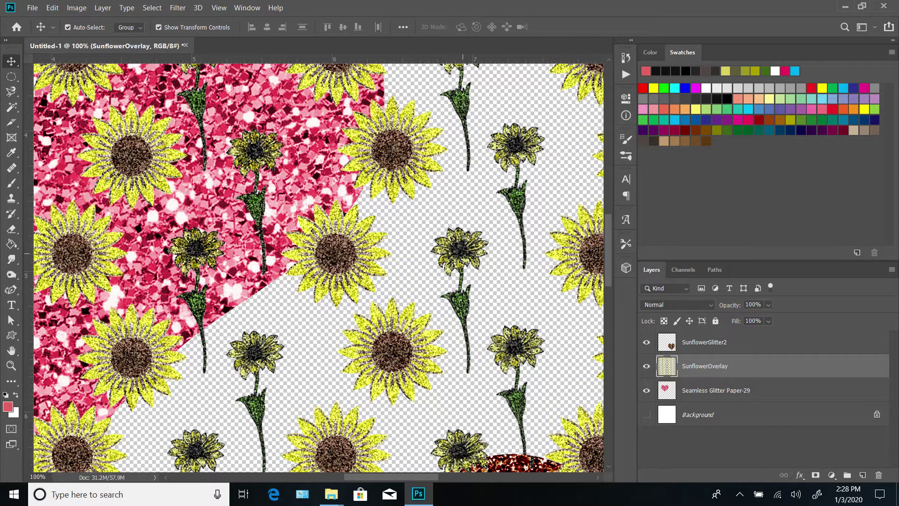
Try a Crystallize cell size of 2 on the SunflowerOverlay layer, and apply the filter again with cell size 3
left_click(177, 8)
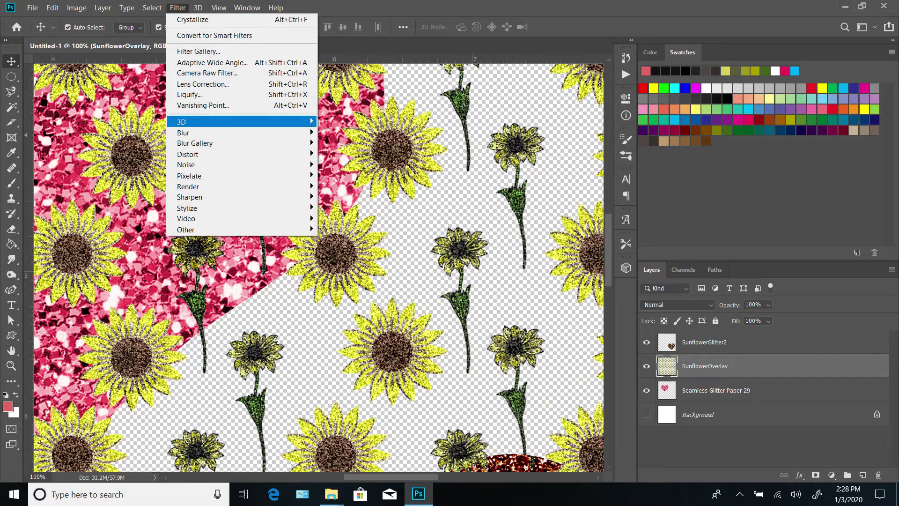
mouse_move(234, 175)
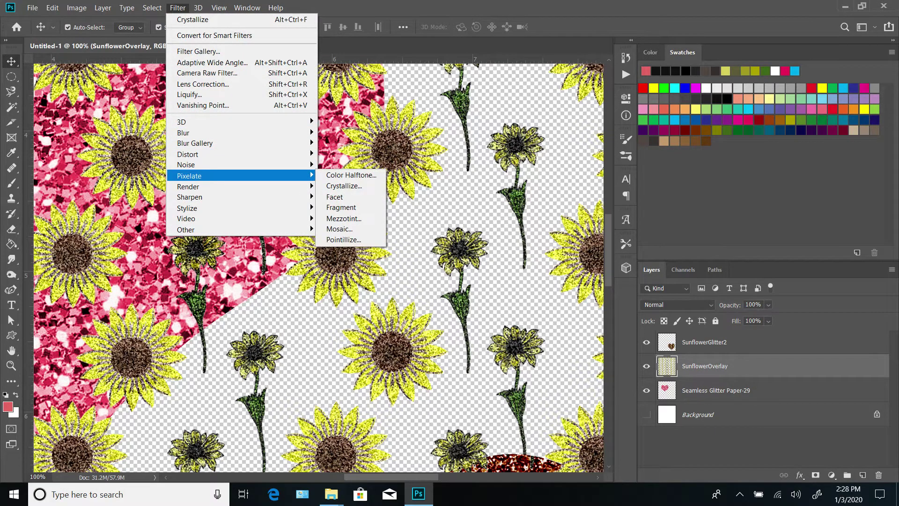
left_click(344, 186)
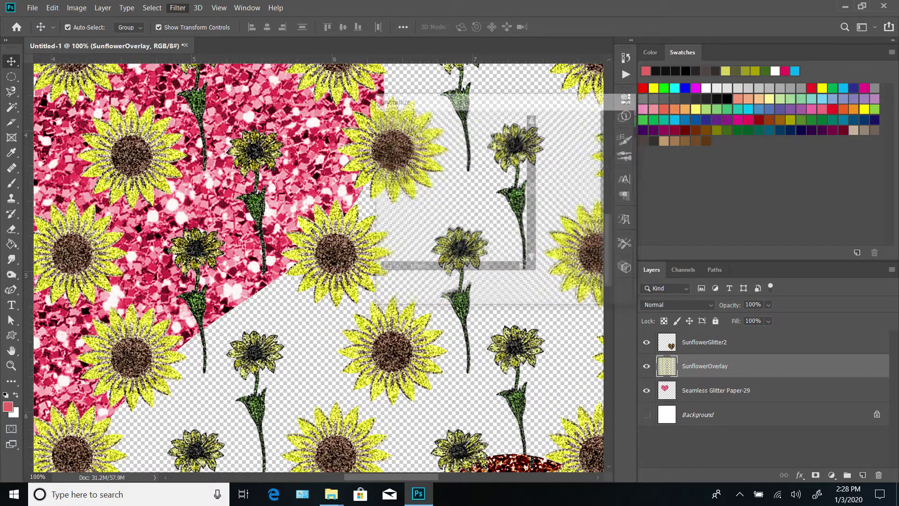
type("2")
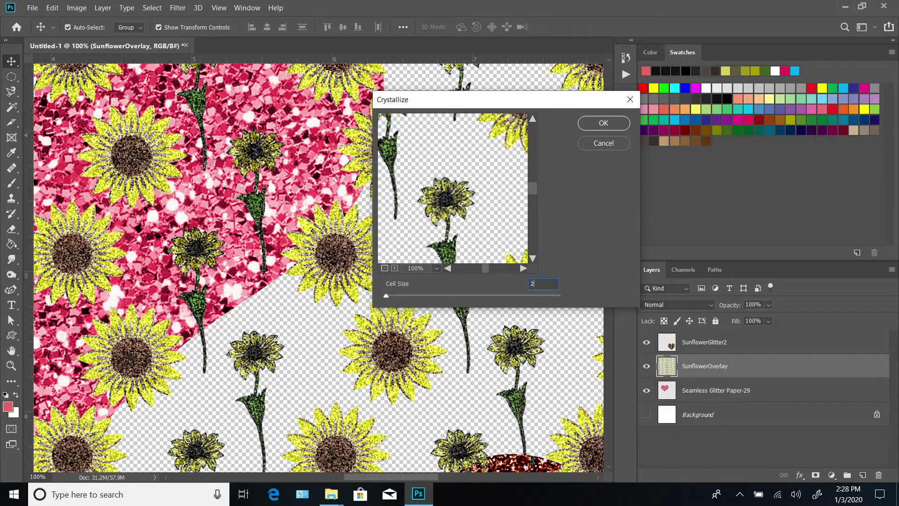
key("Return")
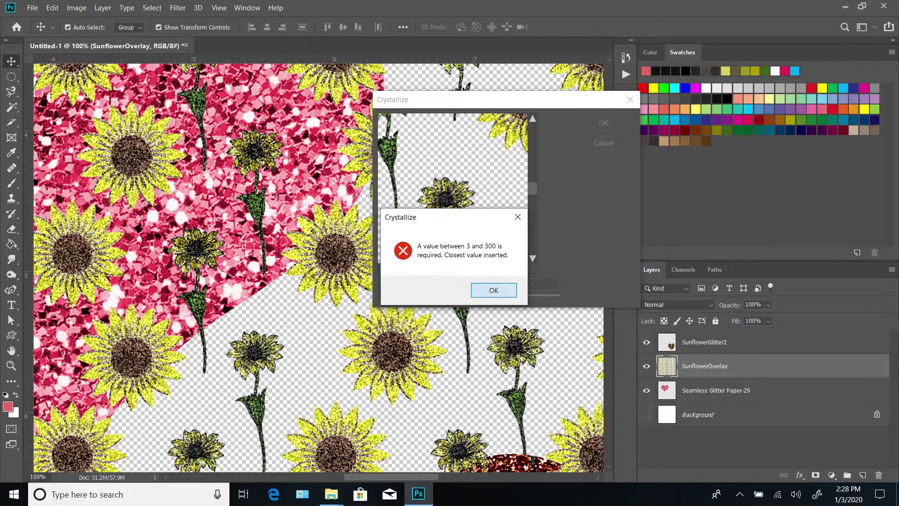
key("Return")
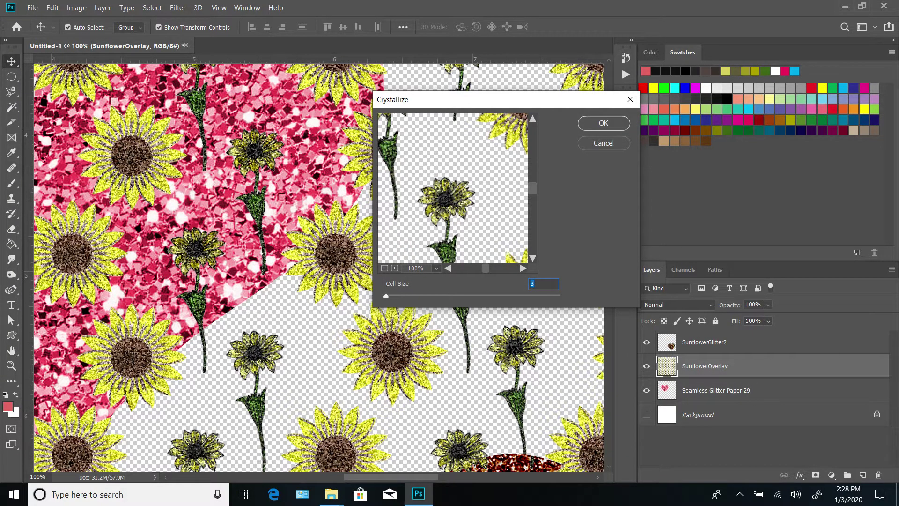
key("Return")
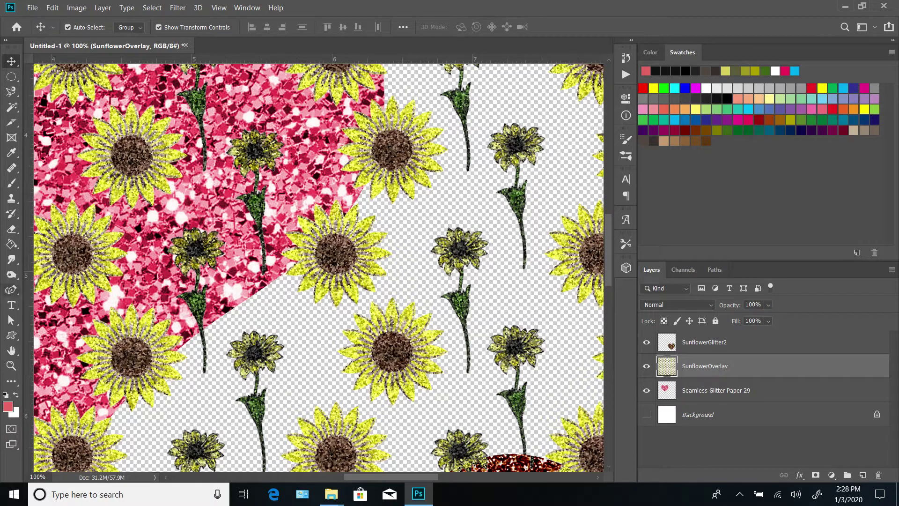
Scale the SunflowerOverlay pattern to 45.47% and position it so that it covers the pink glitter heart
left_click(12, 366)
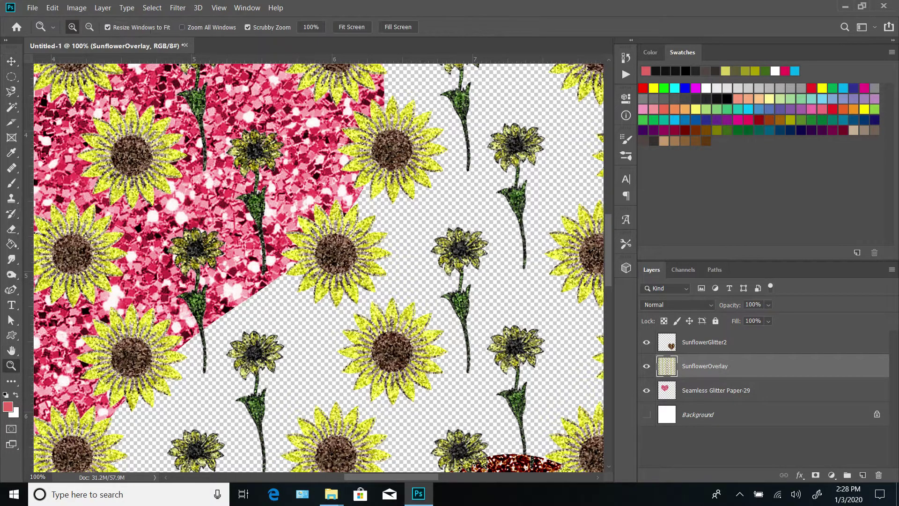
left_click(187, 141, "alt")
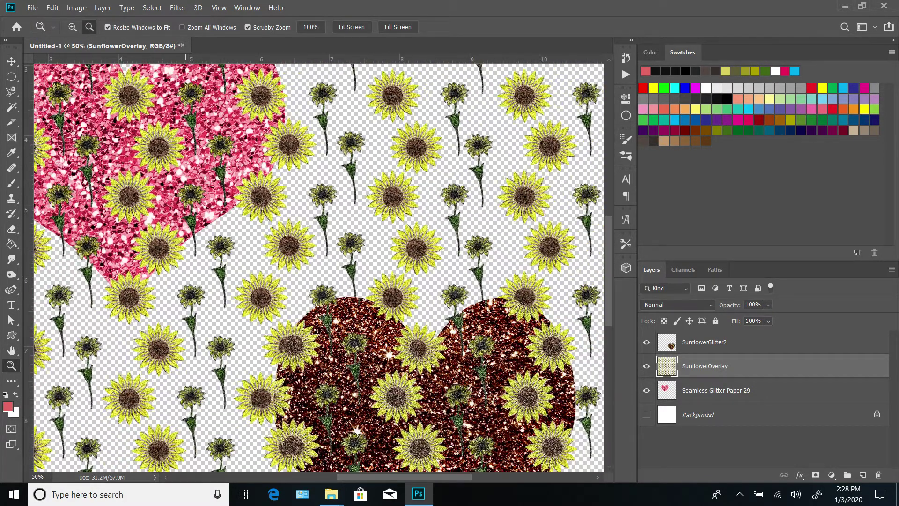
left_click(186, 140, "alt")
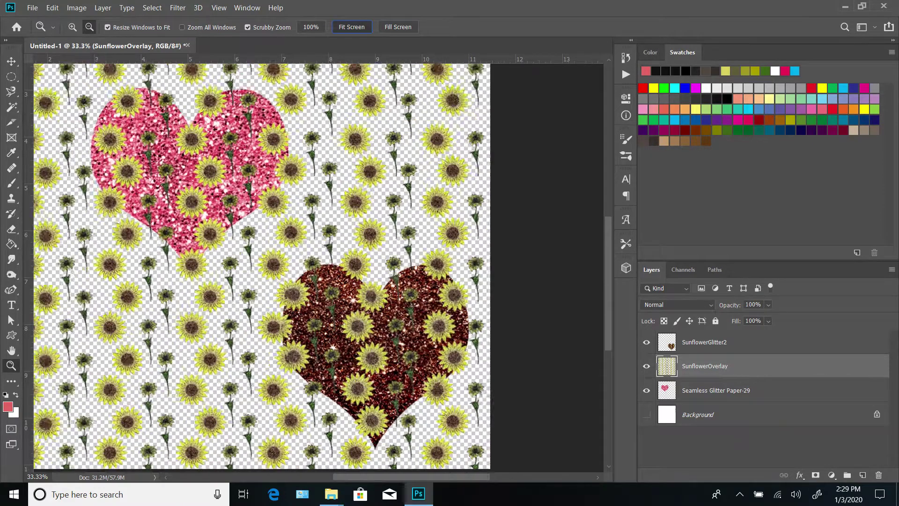
left_click(352, 26)
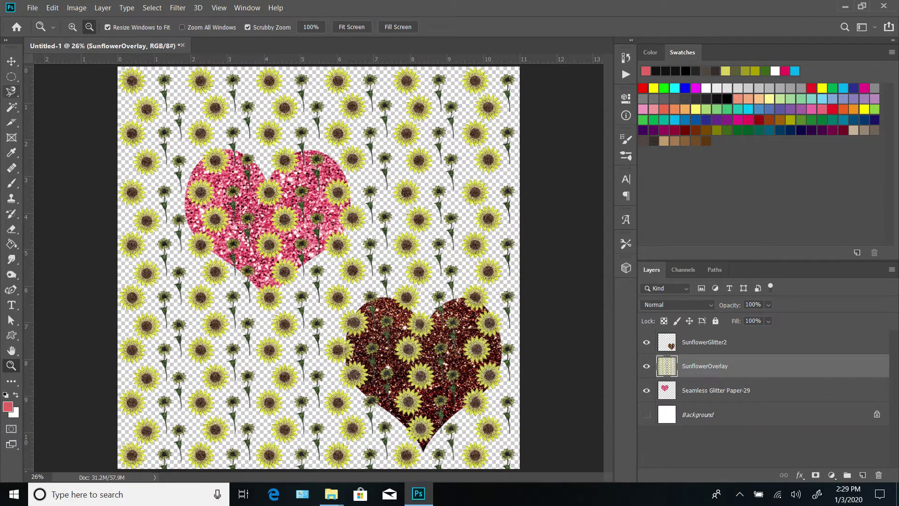
left_click(11, 61)
left_click(87, 136)
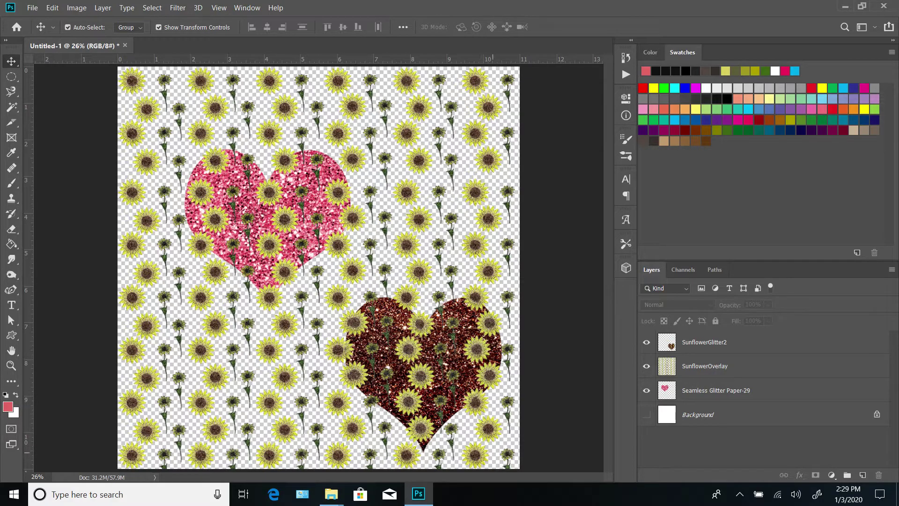
left_click(509, 467)
left_click_drag(514, 467, 265, 216)
left_click_drag(206, 109, 268, 194)
left_click_drag(325, 152, 358, 119)
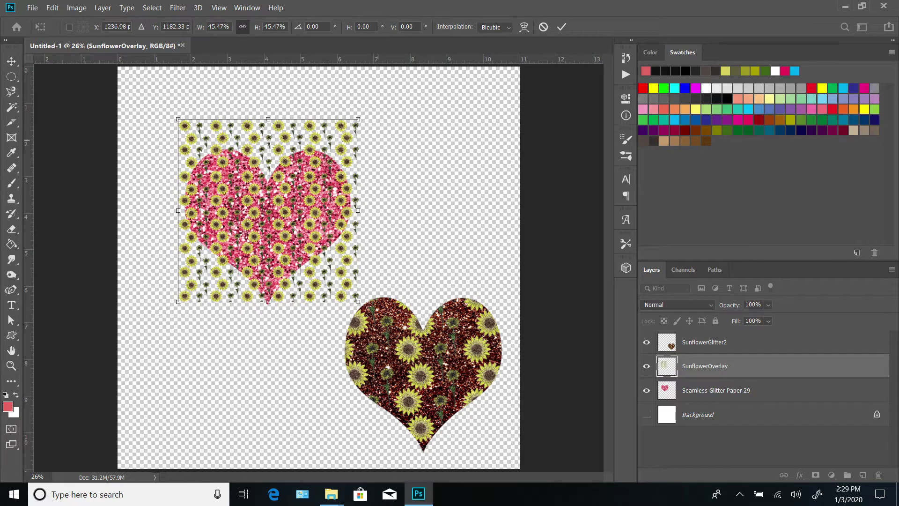
mouse_move(324, 256)
left_mouse_down()
mouse_move(330, 259)
mouse_move(322, 259)
left_mouse_up()
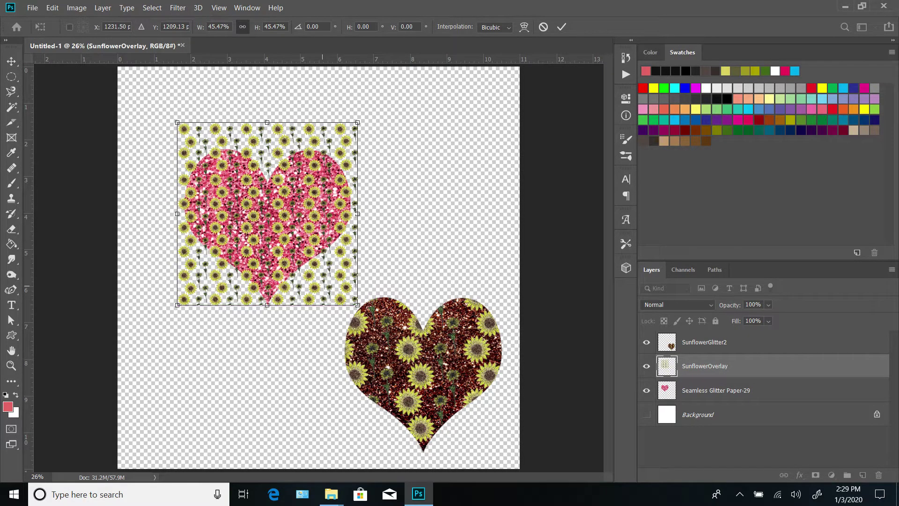
left_click(562, 27)
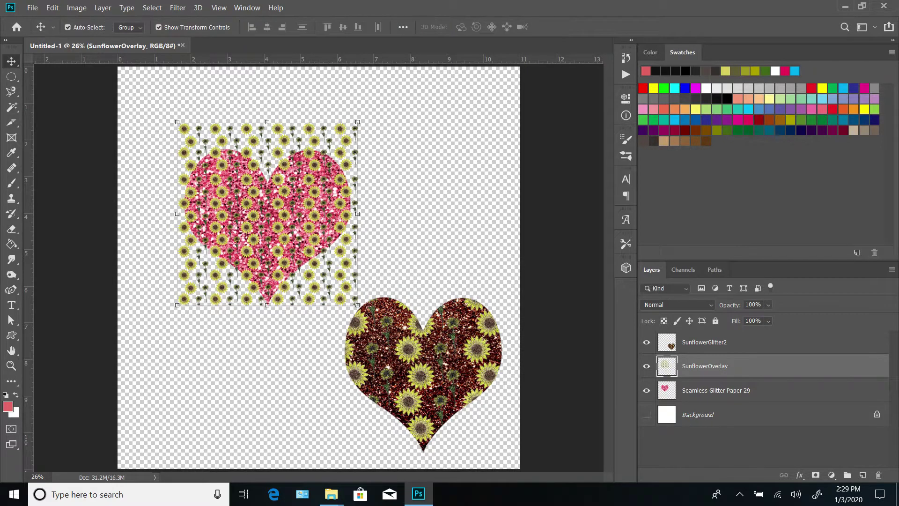
Clip the SunflowerOverlay layer to the pink glitter heart with a clipping mask and deselect the layer
right_click(698, 366)
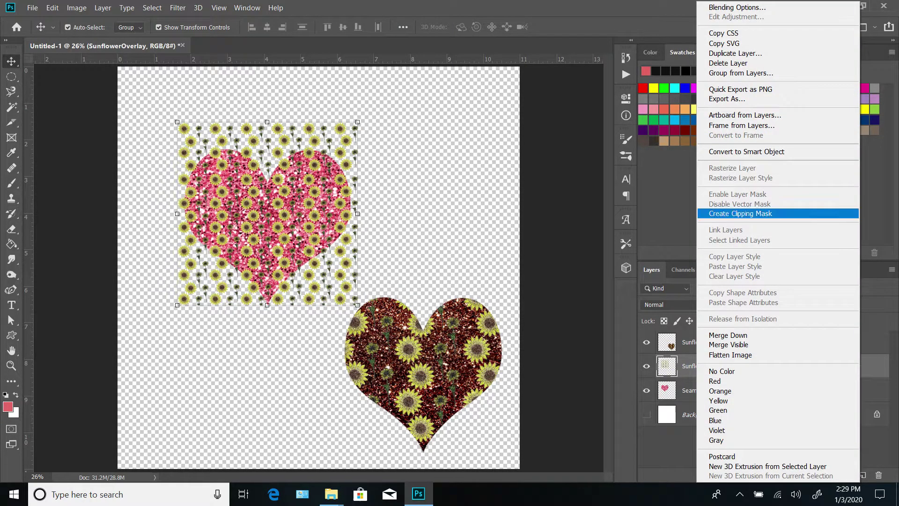
left_click(749, 213)
left_click(535, 284)
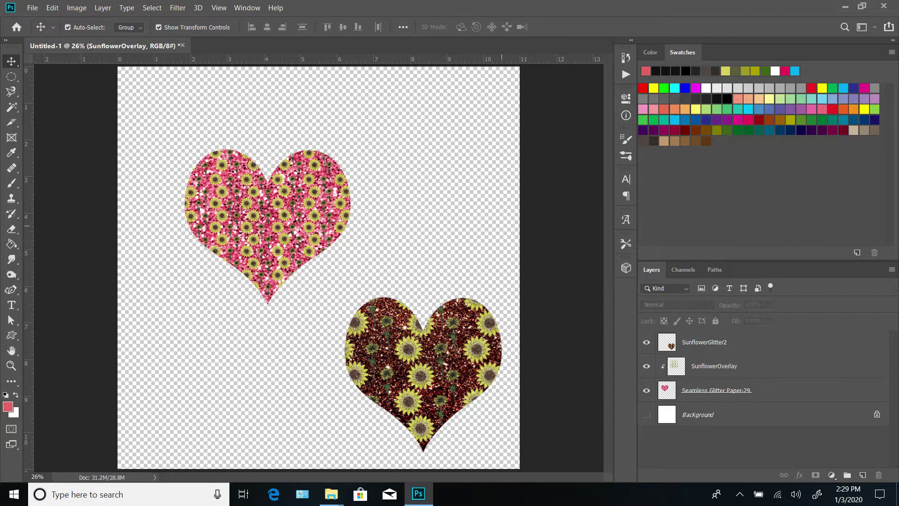
Examine the sunflower glitter texture on the pink heart at 100% and compare it with the brown glitter heart
key("z")
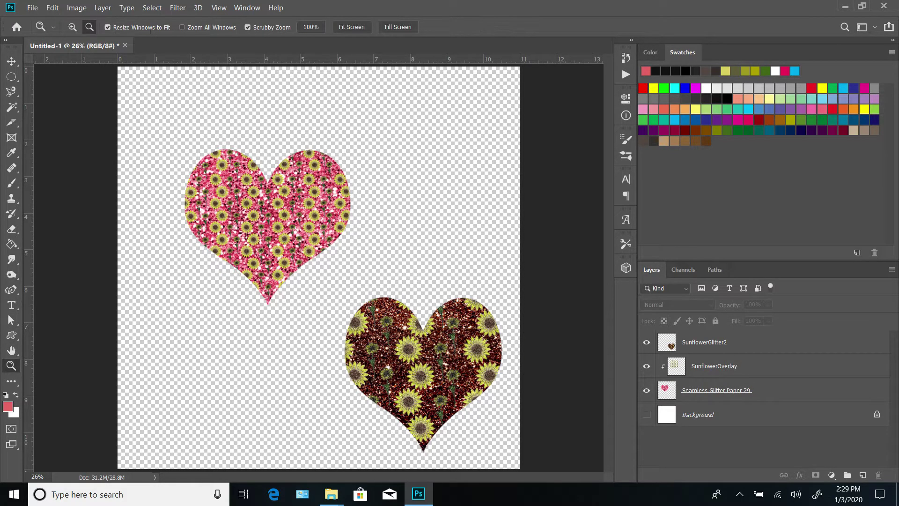
key("alt")
left_click(269, 191)
left_click(269, 191)
left_click(268, 191)
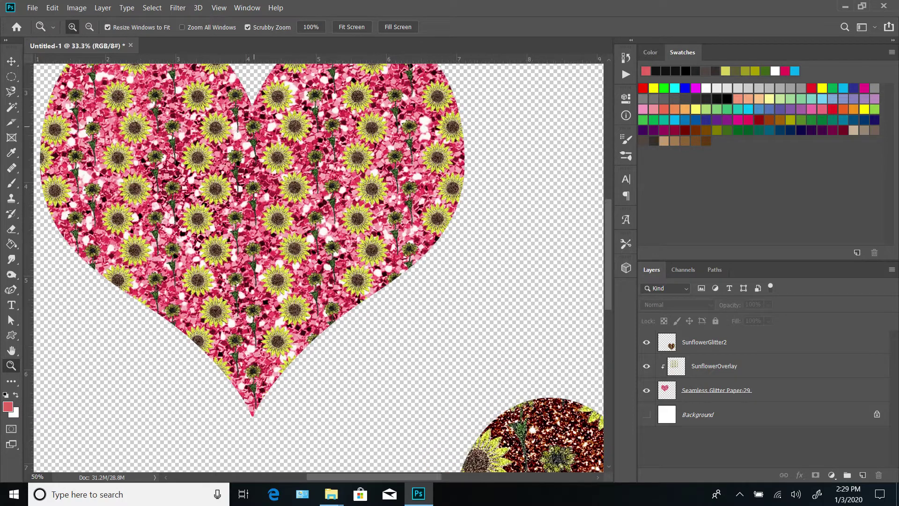
left_click(256, 219)
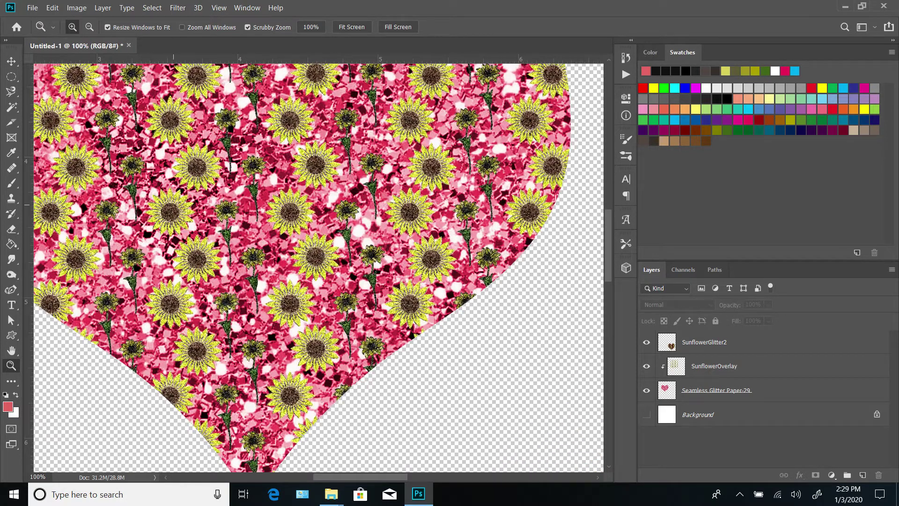
scroll(318, 267, "down", 5)
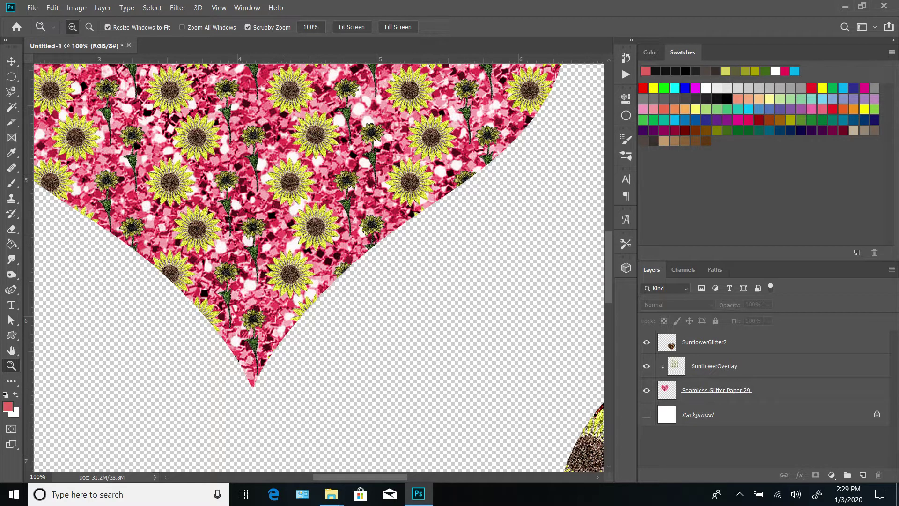
scroll(283, 233, "down", 10)
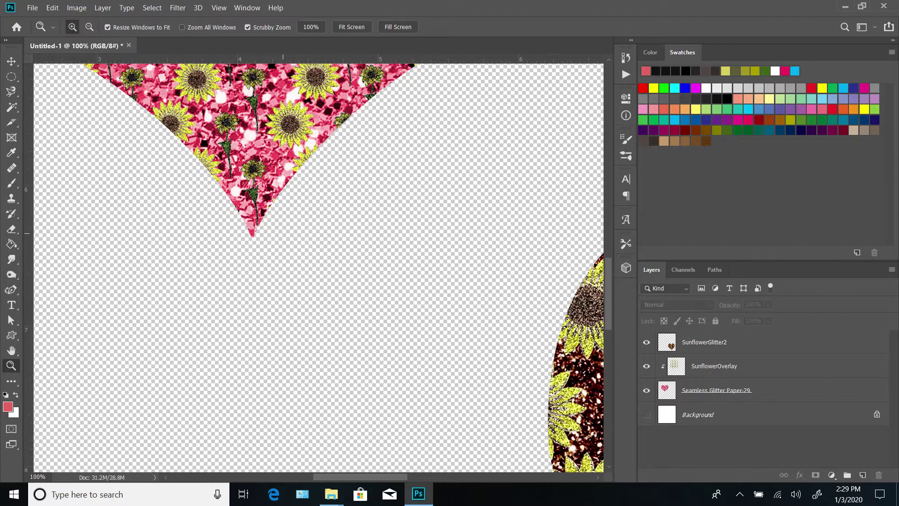
scroll(283, 232, "down", 1)
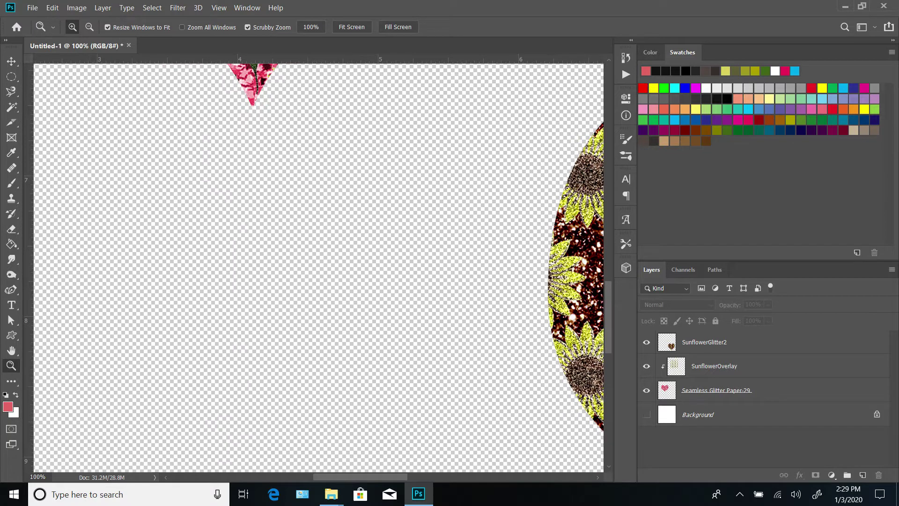
scroll(319, 267, "right", 20)
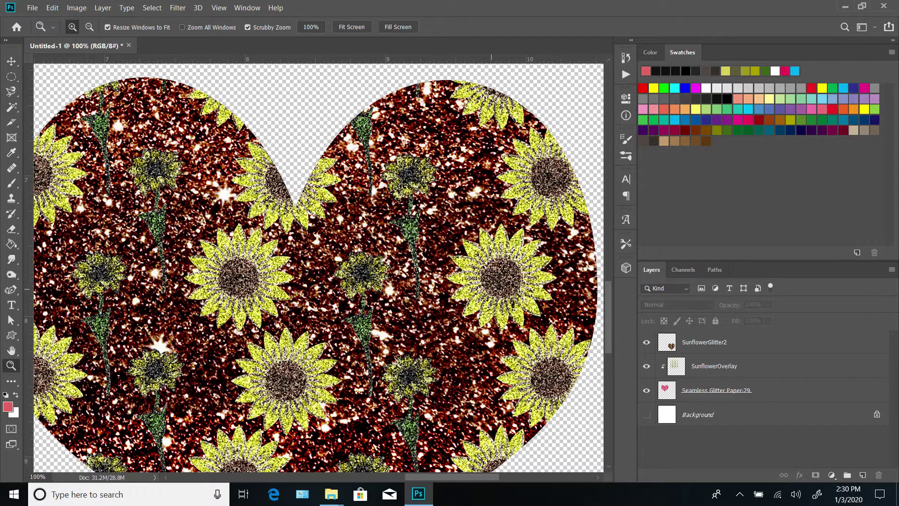
key("alt")
key("ctrl+minus")
key("ctrl+minus")
key("ctrl+0")
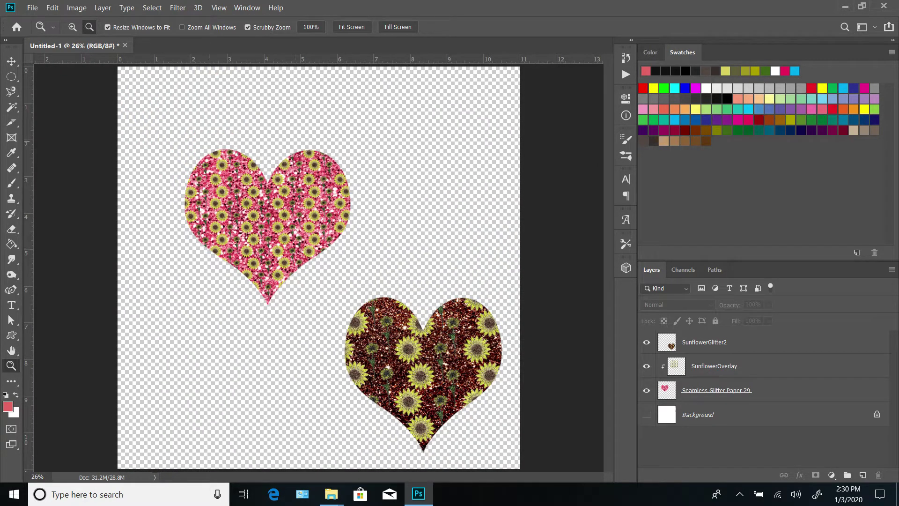
Place the red plaid image SSV PL2 from File Explorer's Patterns > PlaidLace folder across the whole canvas, and rasterize its layer
key("v")
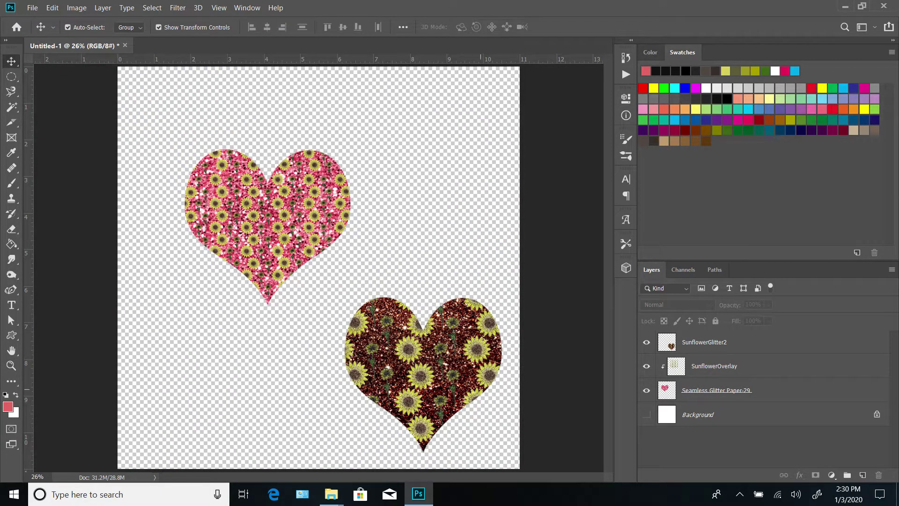
mouse_move(331, 494)
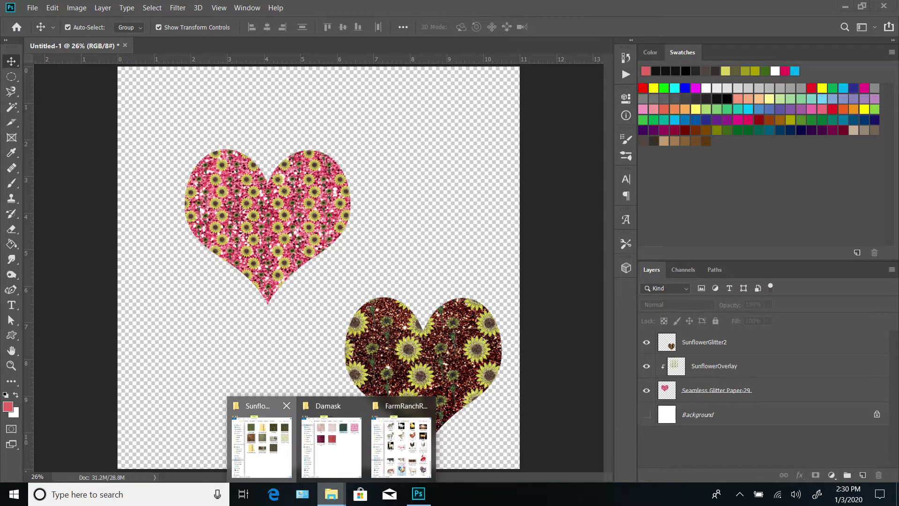
left_click(261, 440)
left_click(715, 83)
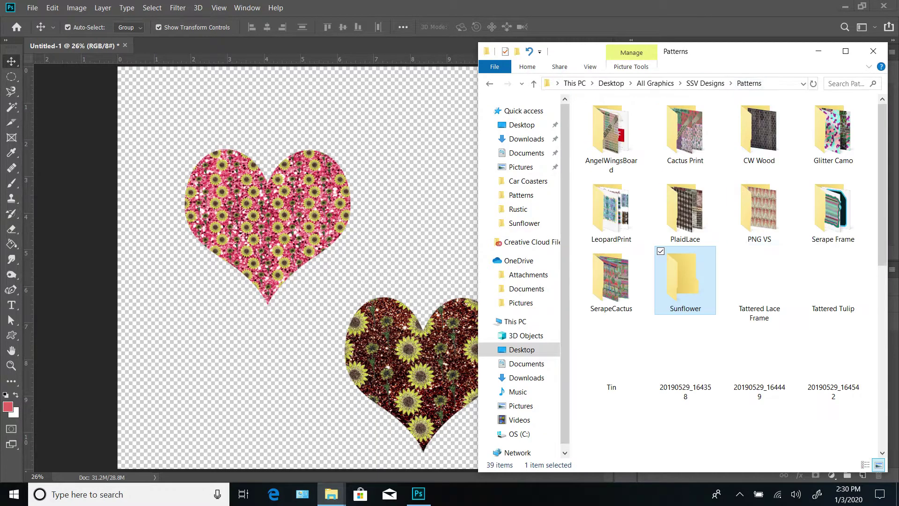
left_click(685, 211)
double_click(685, 211)
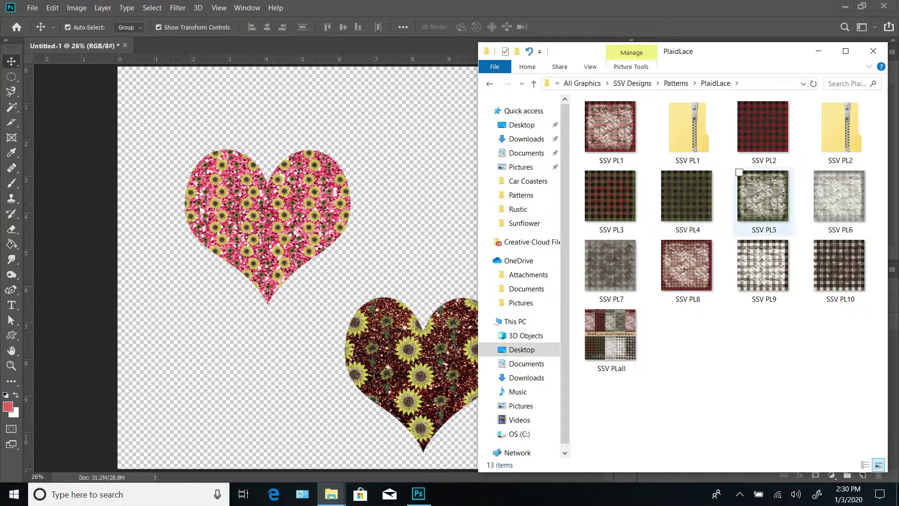
double_click(764, 132)
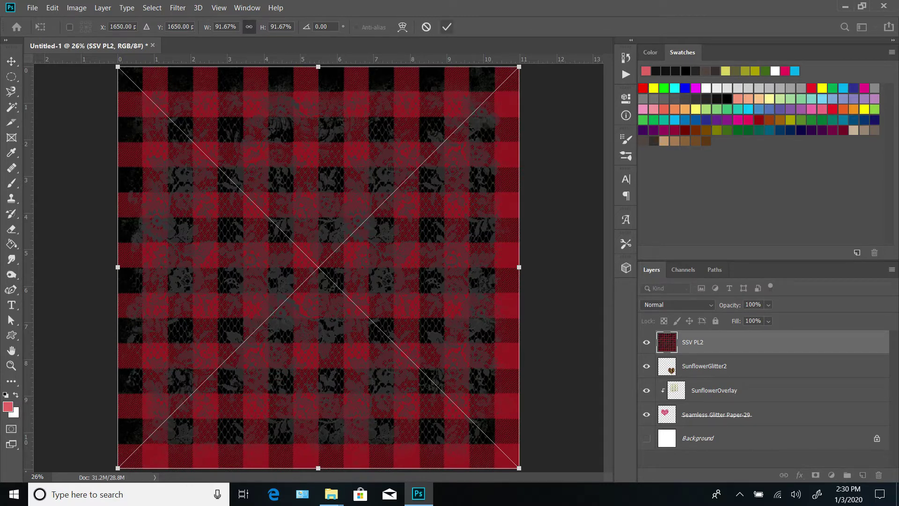
left_click(447, 27)
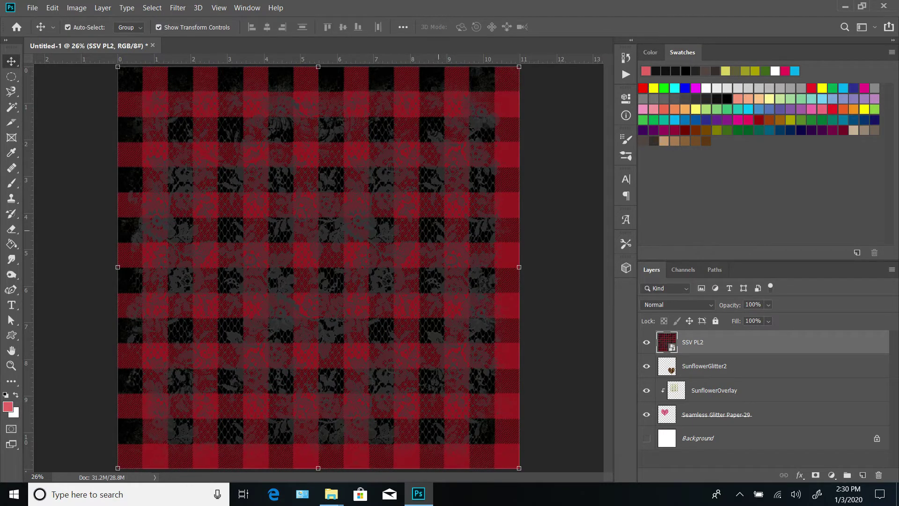
right_click(697, 342)
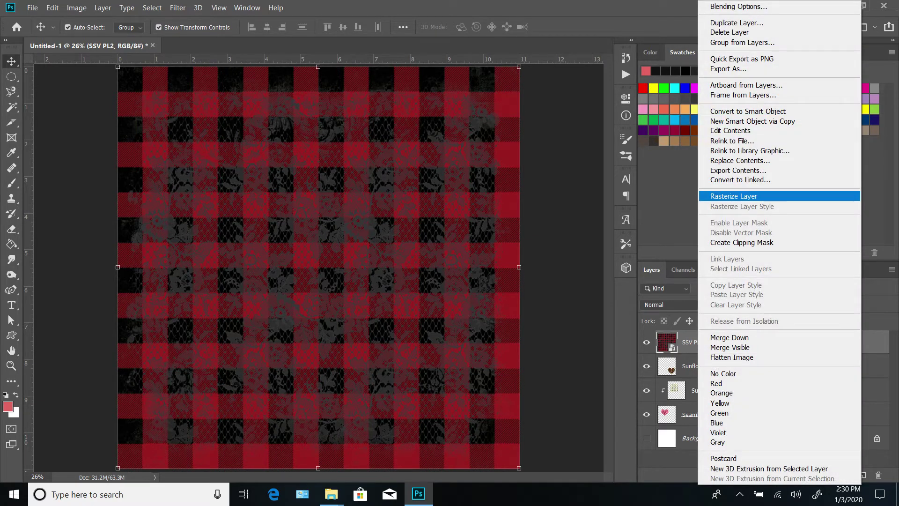
left_click(733, 196)
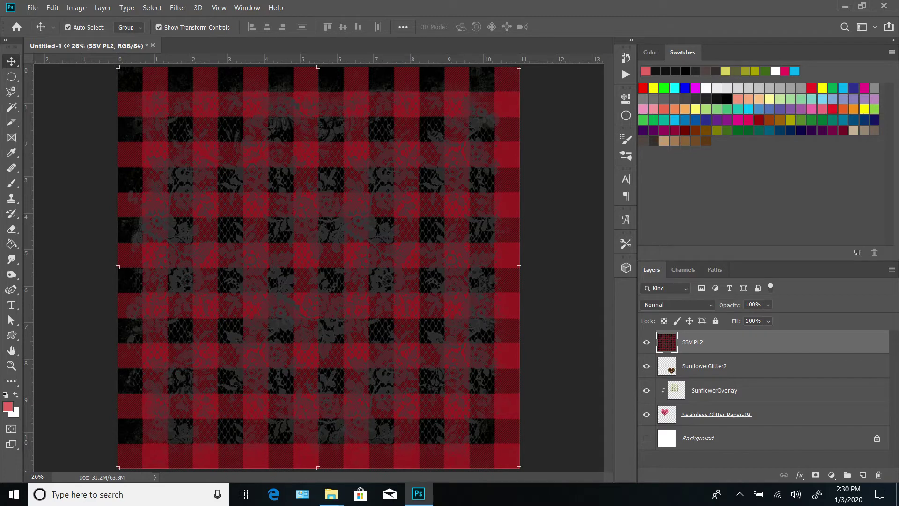
Apply the Filter Gallery's Texturizer to the red plaid layer with Canvas texture, 183% scaling, relief 10 and light from Top
left_click(177, 8)
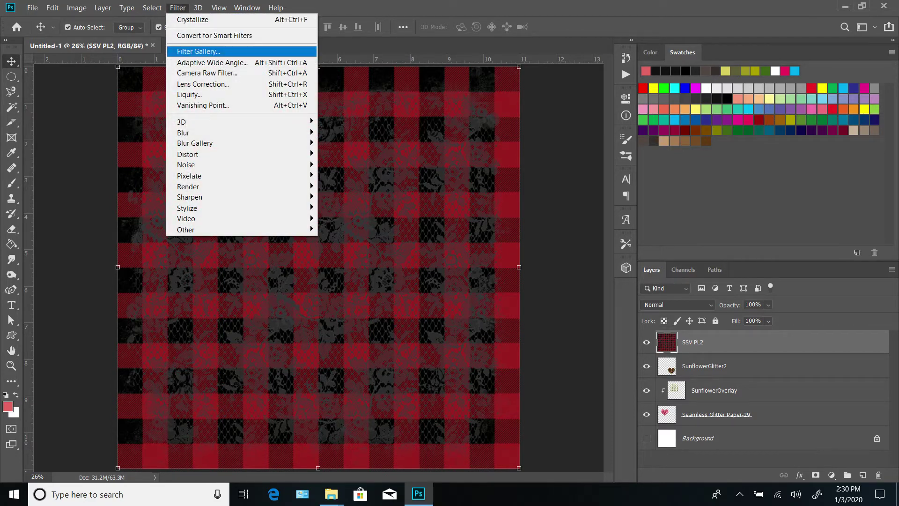
left_click(199, 51)
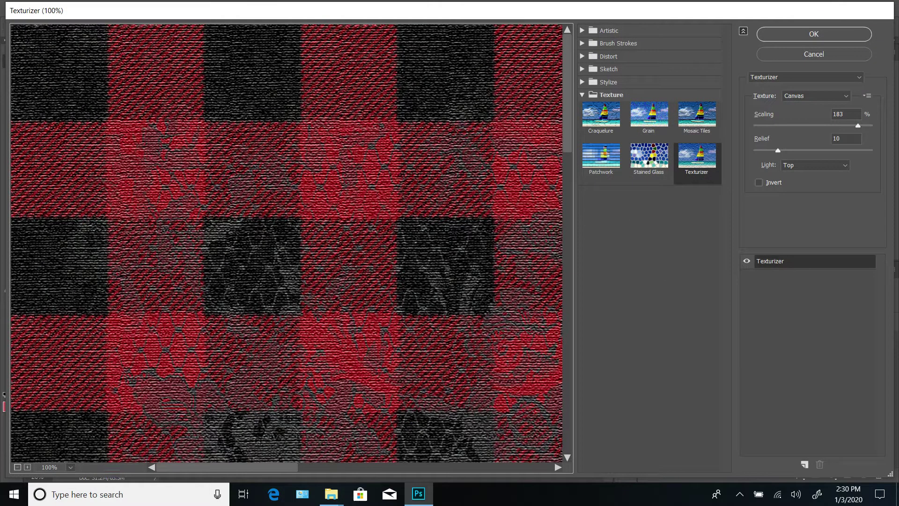
key("ctrl+minus")
key("ctrl+minus")
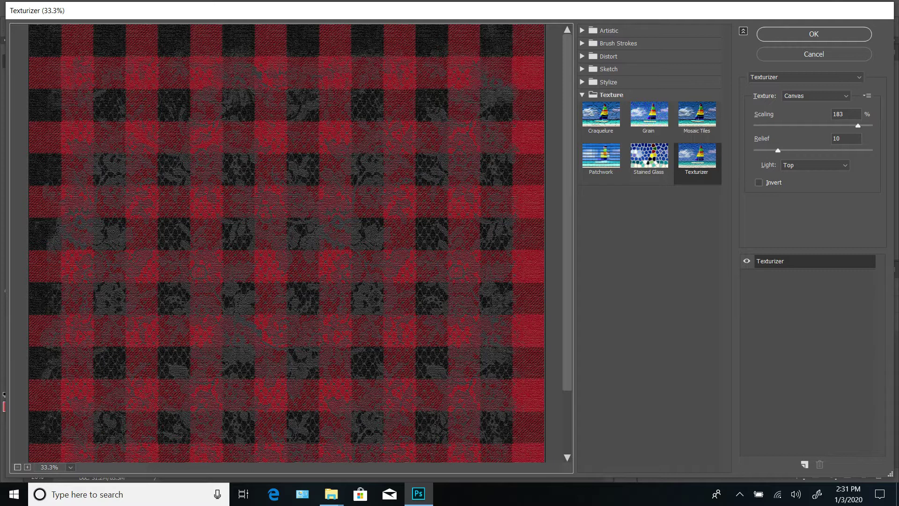
key("Return")
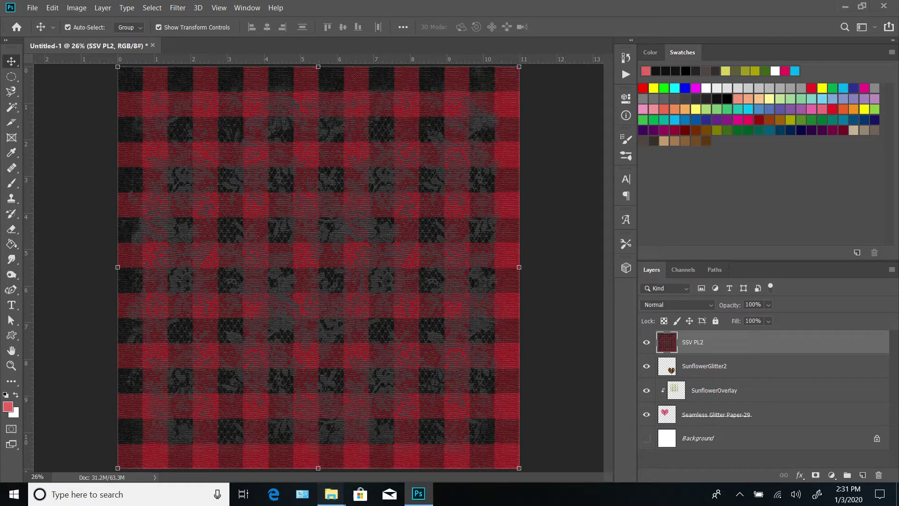
Place a second SSV PL2 image from the PlaidLace folder across the whole canvas above the textured plaid, and hide it
mouse_move(331, 494)
left_click(262, 445)
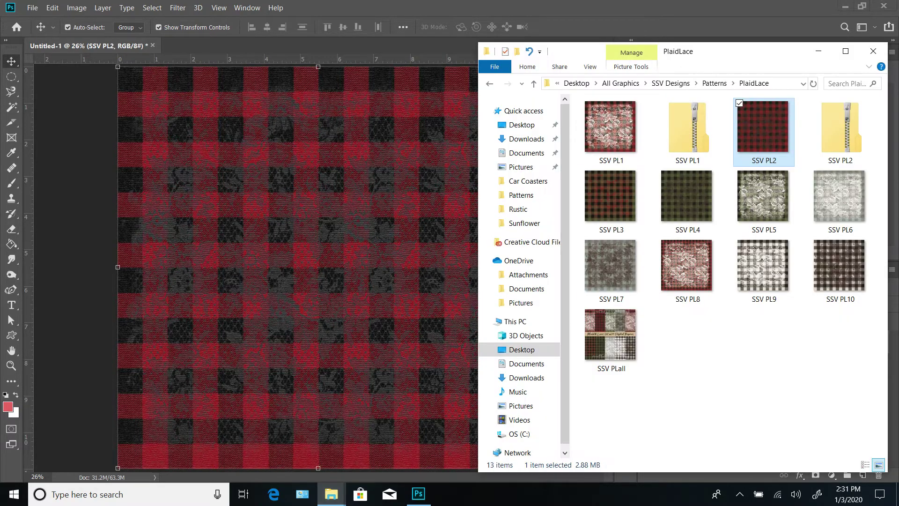
key("alt+Tab")
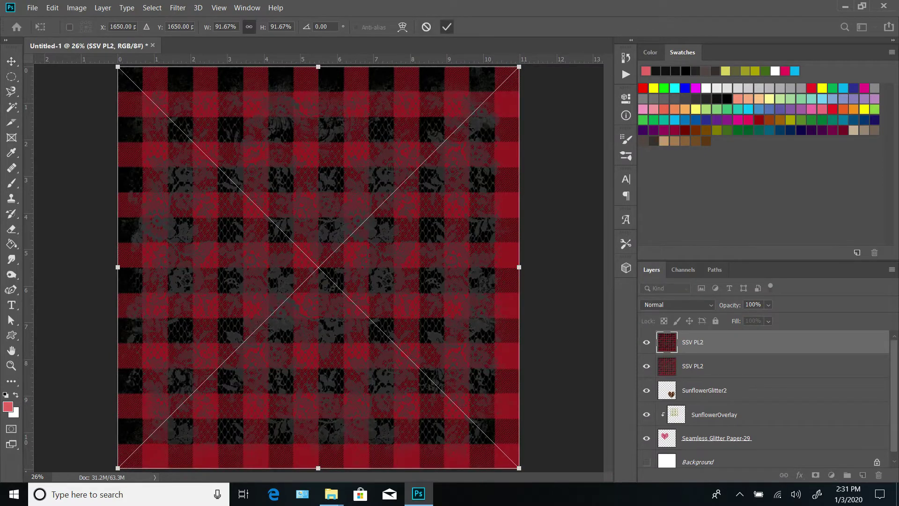
key("Return")
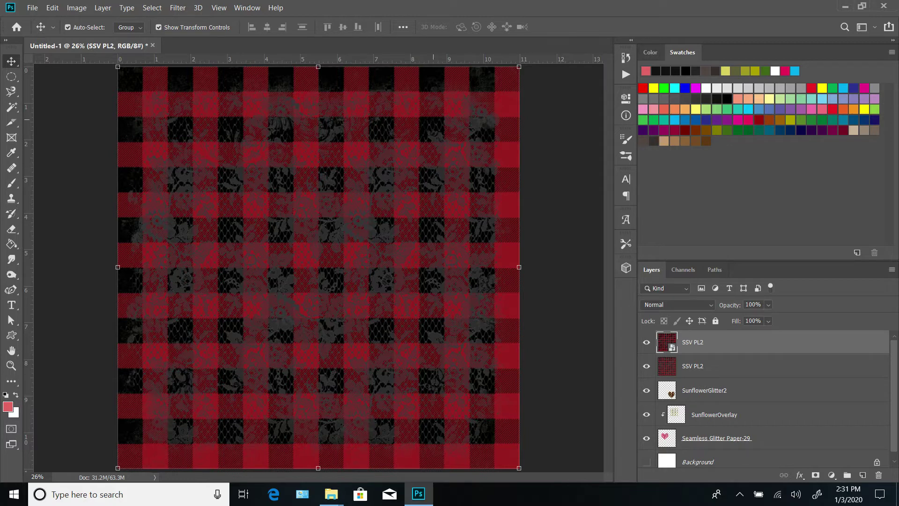
left_click(646, 342)
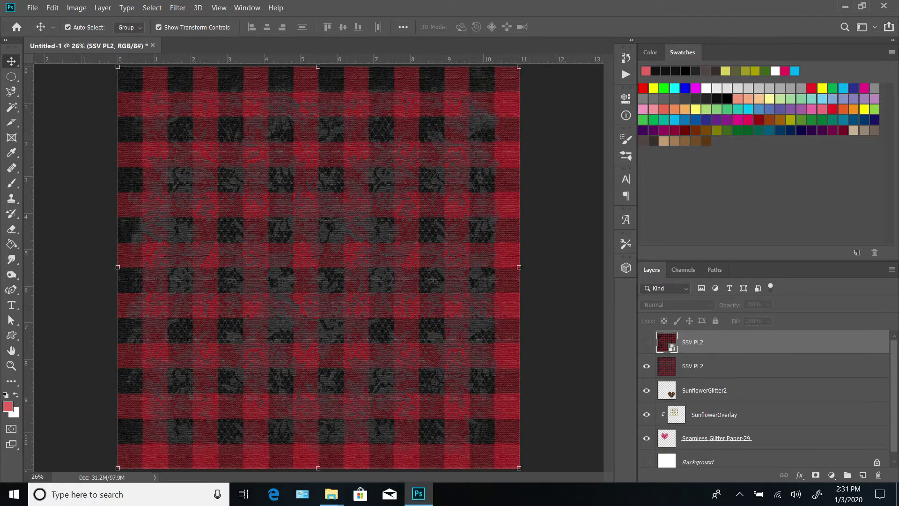
Add 22.52% uniform, monochromatic noise to the textured SSV PL2 layer beneath the hidden copy
left_click(693, 366)
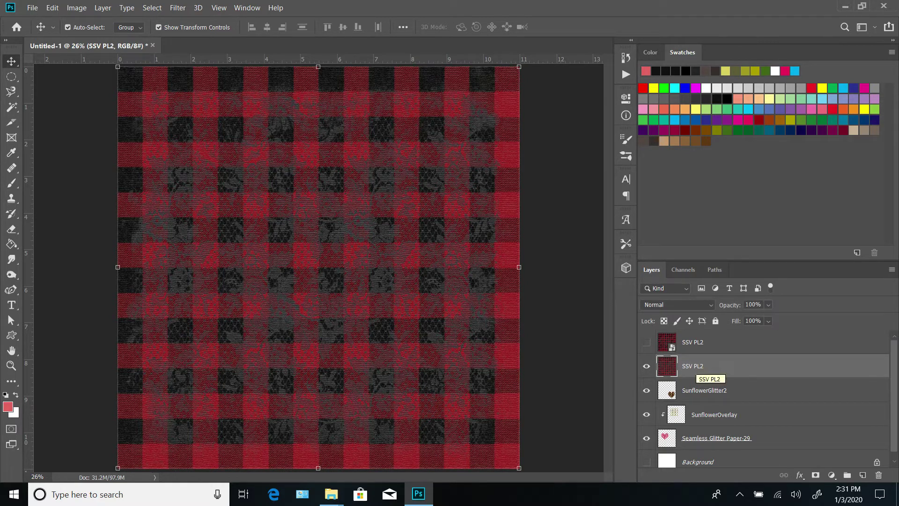
key("alt+t")
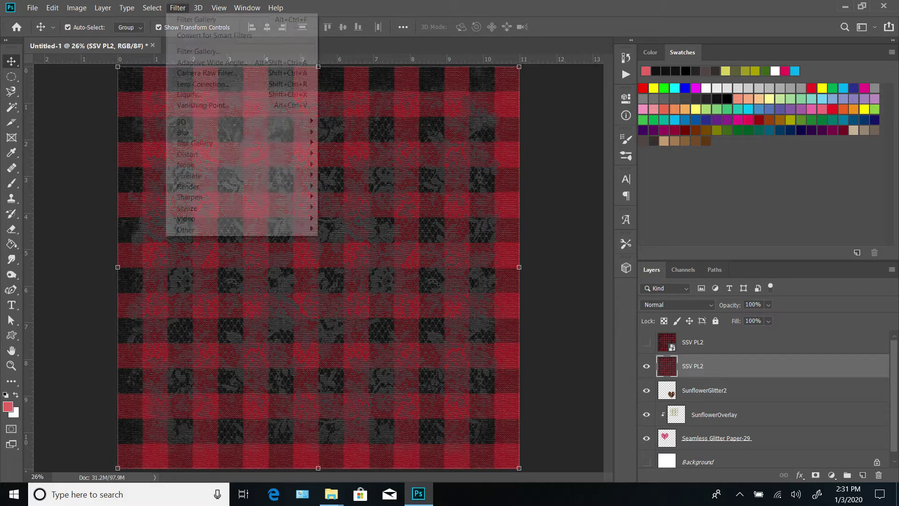
key("Down")
key("Down")
key("Down")
key("Down")
key("Down")
key("Down")
key("Down")
key("Down")
key("Down")
key("Down")
key("Down")
key("Down")
key("Right")
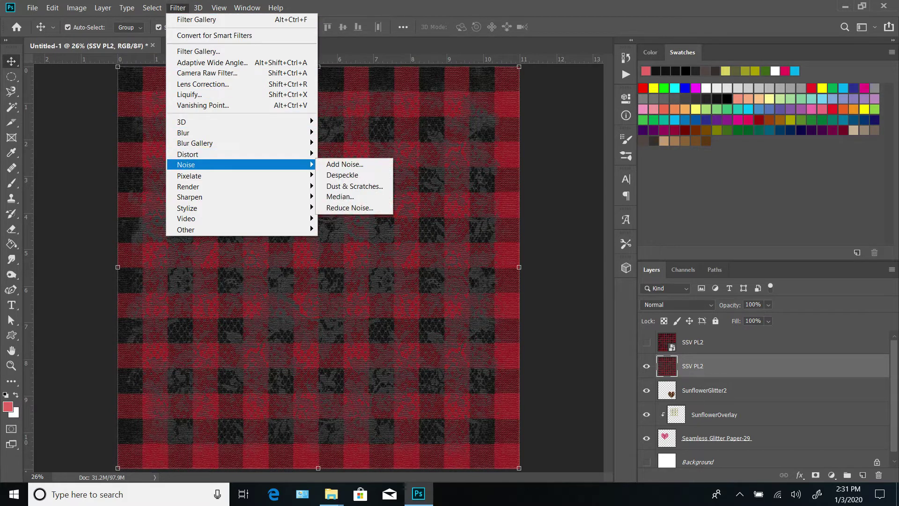
key("Return")
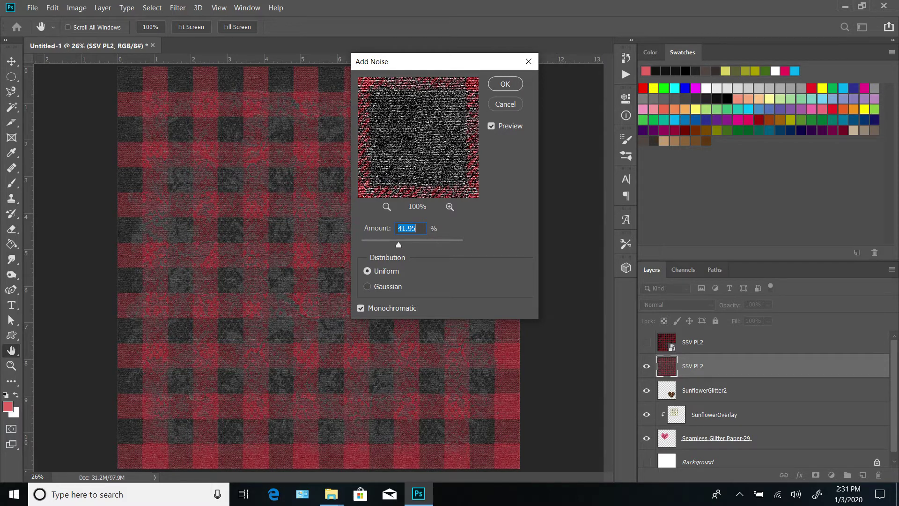
left_click_drag(398, 245, 389, 245)
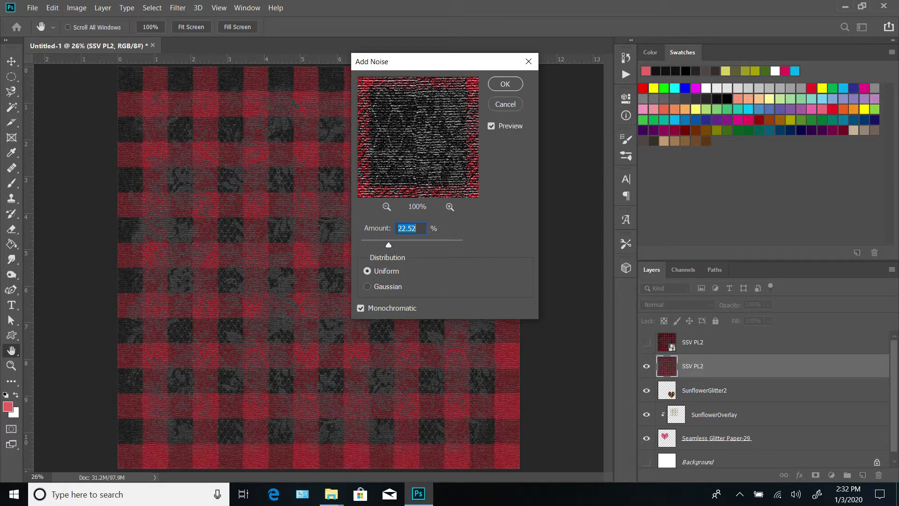
key("Return")
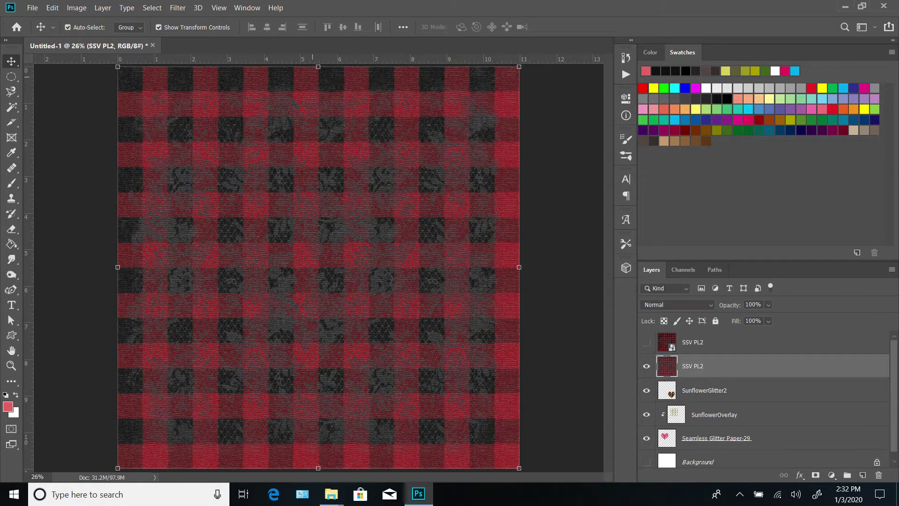
Apply the Crystallize filter with a cell size of 3 to the textured plaid layer
key("alt+t")
key("Down")
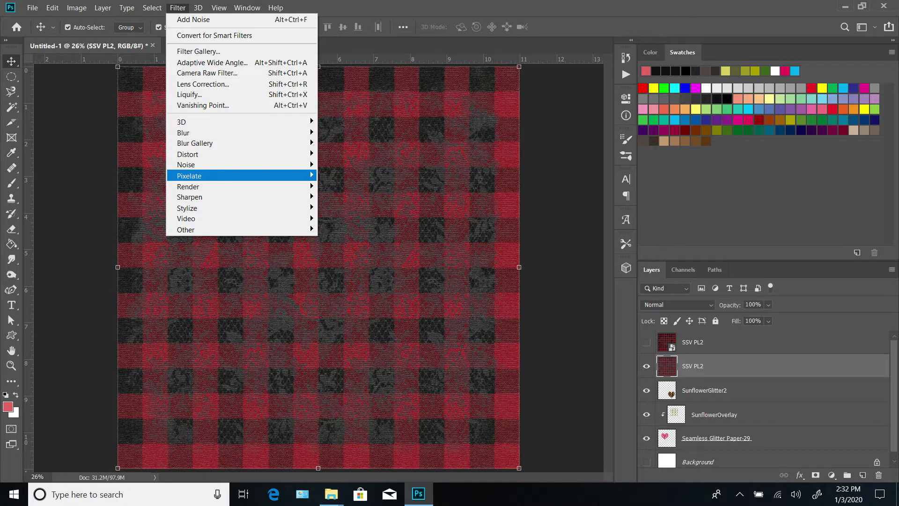
key("Right")
key("Down")
key("Return")
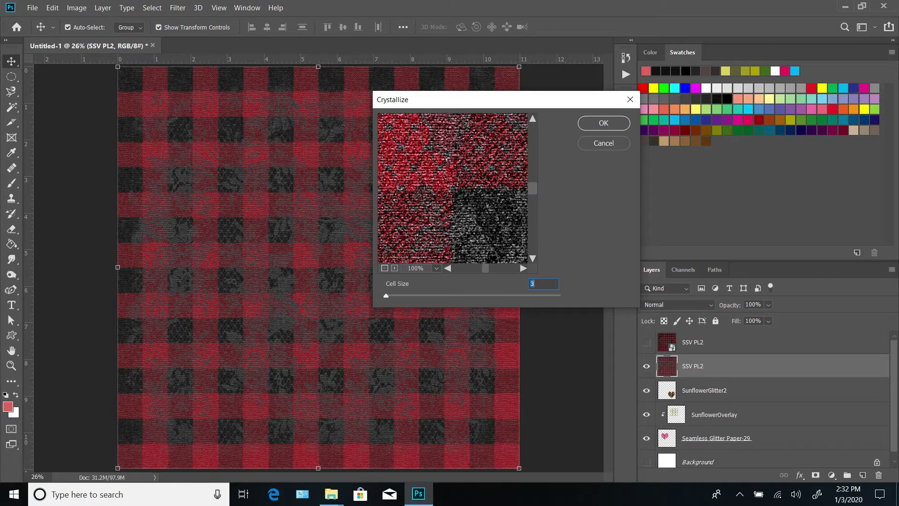
key("ctrl+minus")
key("ctrl+minus")
key("ctrl+minus")
key("ctrl+minus")
key("ctrl+minus")
key("ctrl+minus")
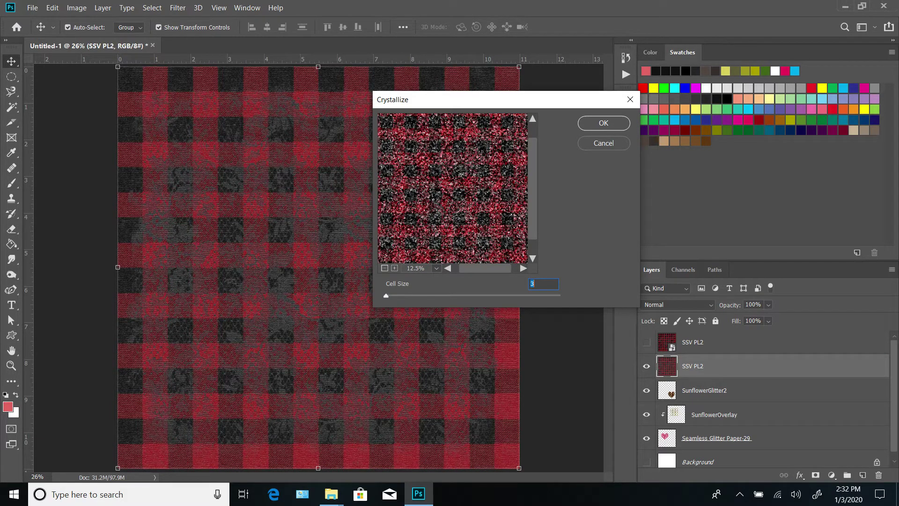
left_click(604, 123)
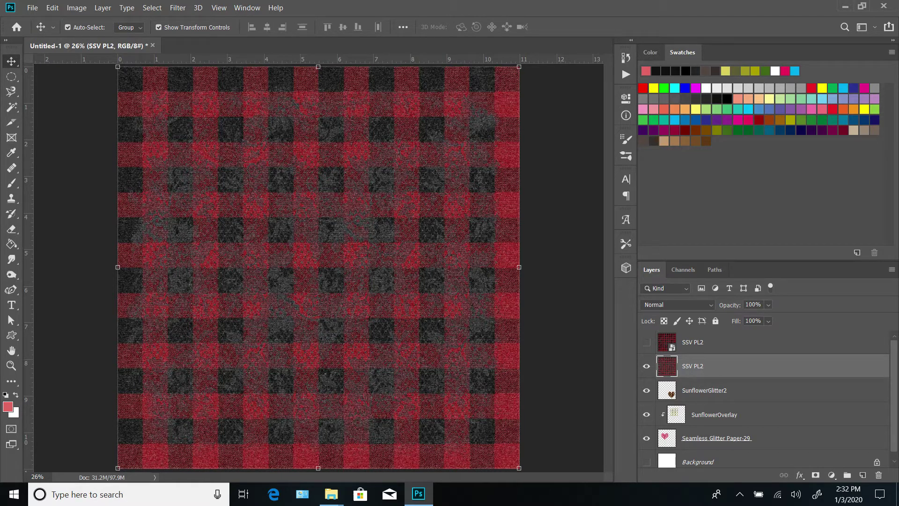
Hide the textured plaid layer, show the unfiltered SSV PL2 copy above it, and rasterize that copy
key("ctrl+comma")
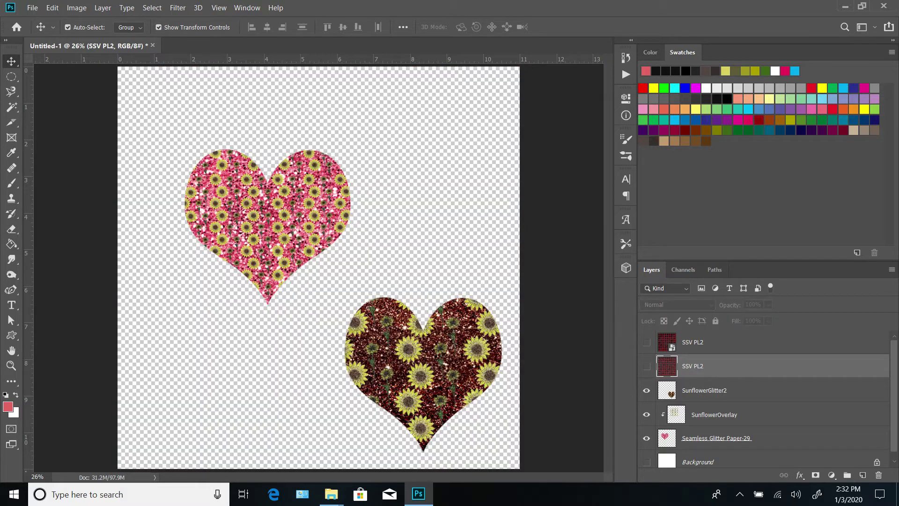
key("ctrl+comma")
right_click(692, 342)
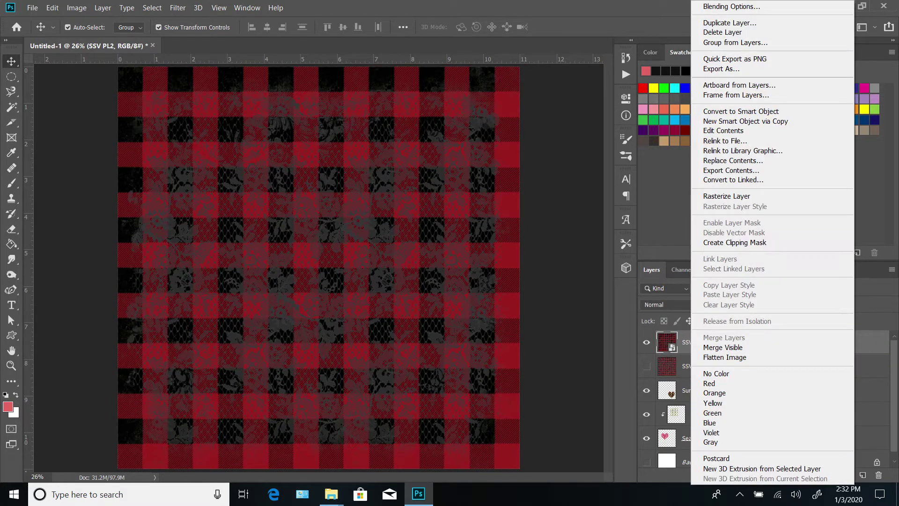
left_click(717, 196)
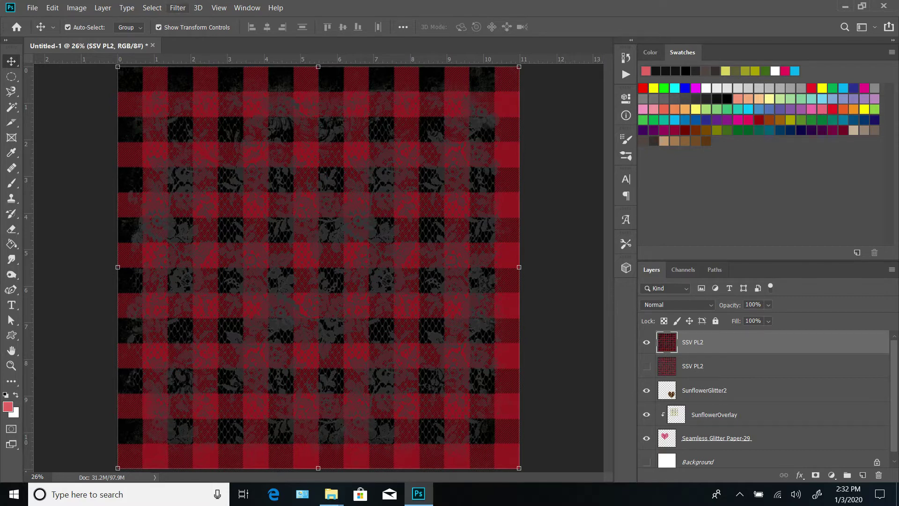
Compare Gaussian and color noise on the rasterized plaid copy, and apply Add Noise at 34.77% with Uniform distribution and Monochromatic on
left_click(178, 7)
mouse_move(210, 164)
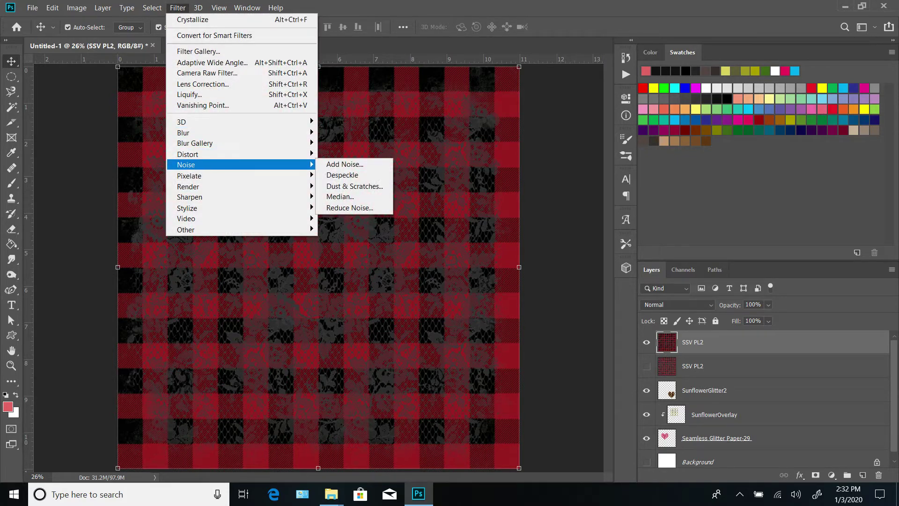
left_click(345, 164)
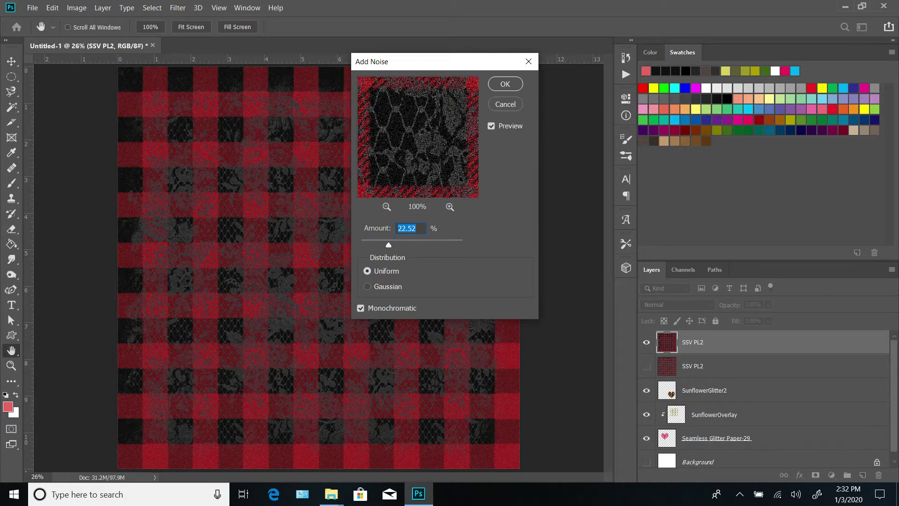
left_click(387, 207)
left_click(386, 206)
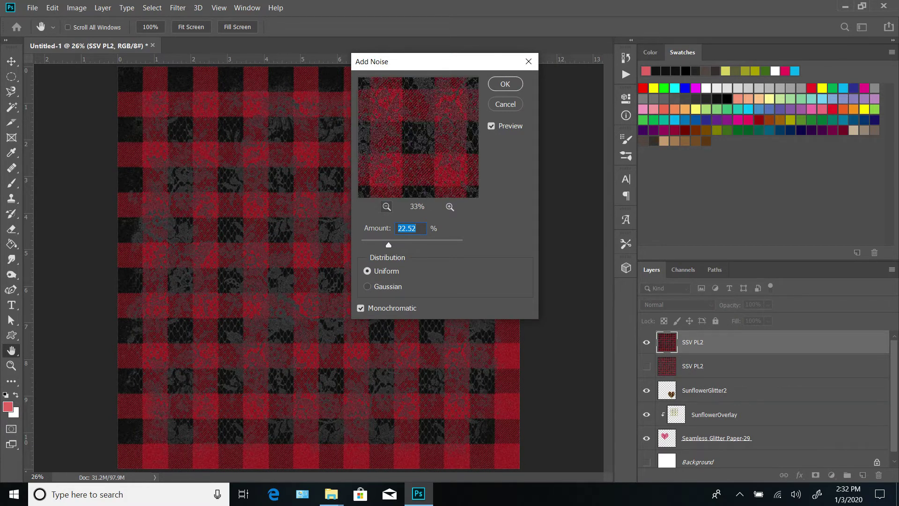
left_click_drag(388, 245, 402, 244)
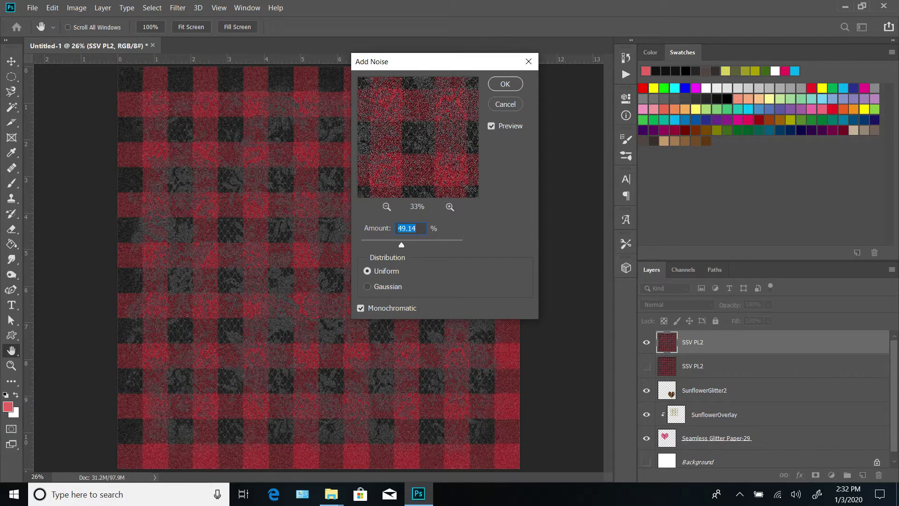
left_click(367, 286)
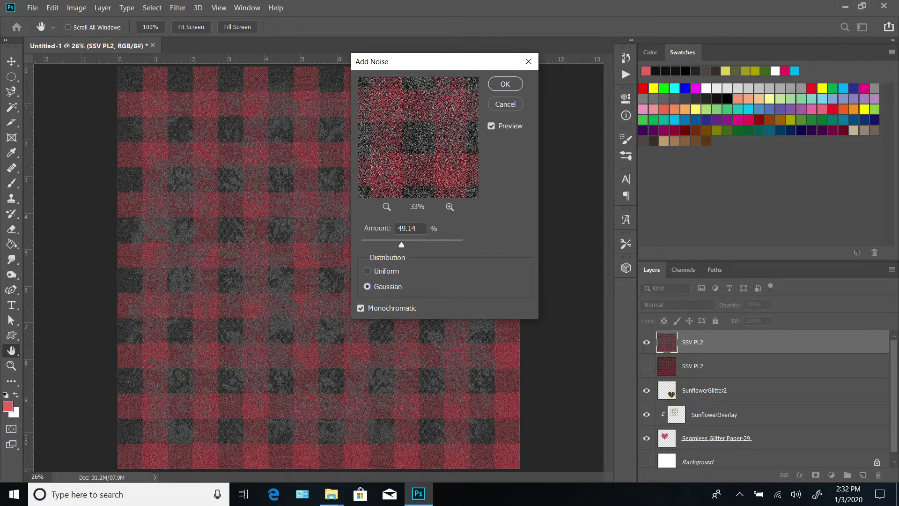
left_click(367, 270)
left_click(360, 307)
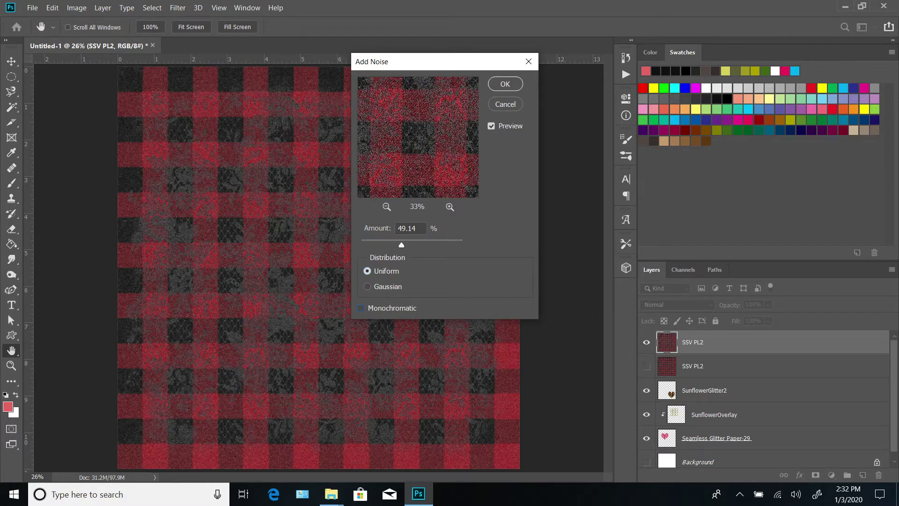
left_click(367, 286)
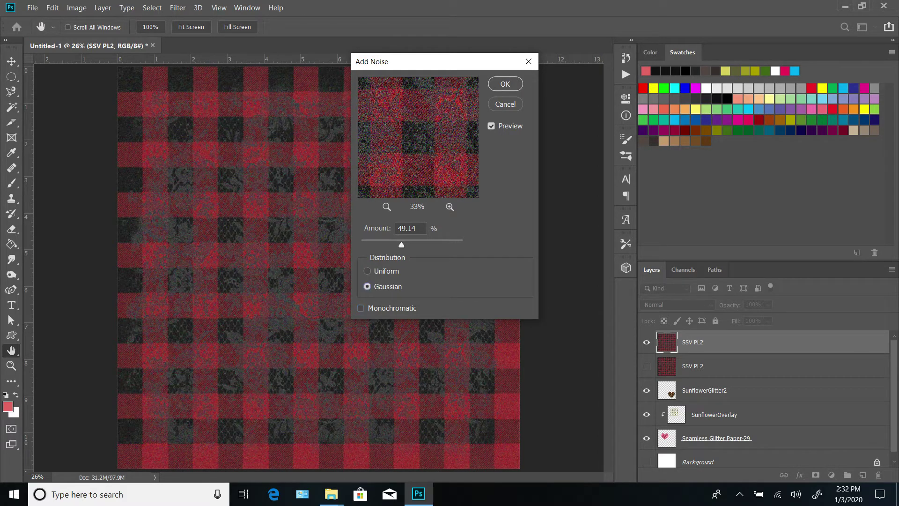
left_click(367, 271)
left_click(361, 308)
left_click(361, 307)
left_click(360, 307)
left_click_drag(401, 245, 395, 244)
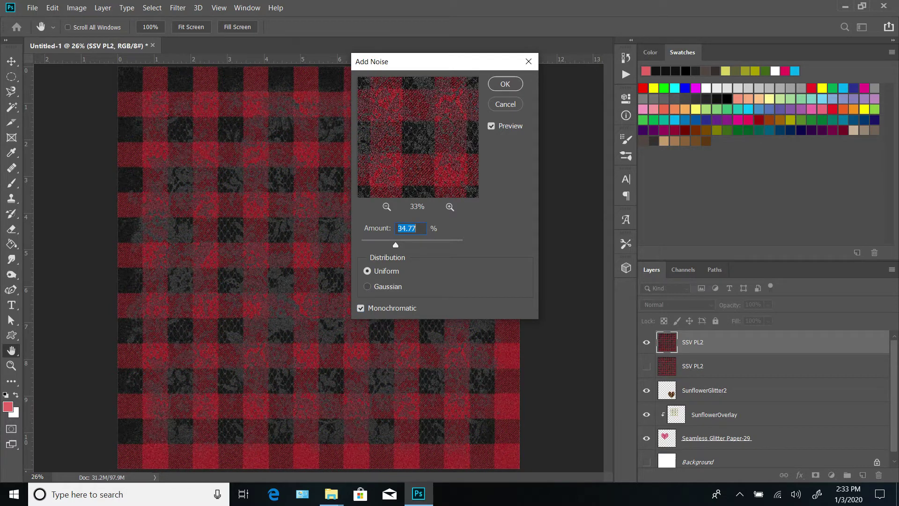
left_click(506, 84)
key("v")
Apply the Crystallize filter with a cell size of 3 to the upper, untextured plaid layer
left_click(178, 8)
mouse_move(244, 176)
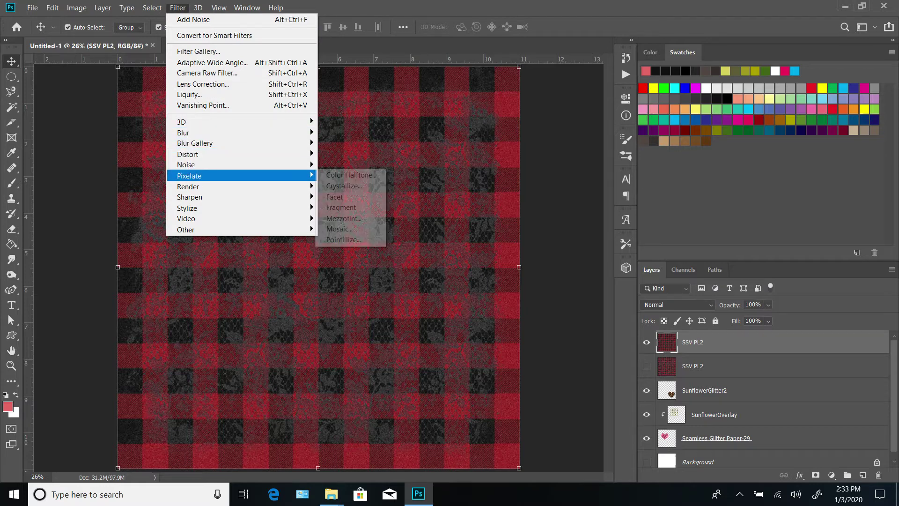
left_click(349, 186)
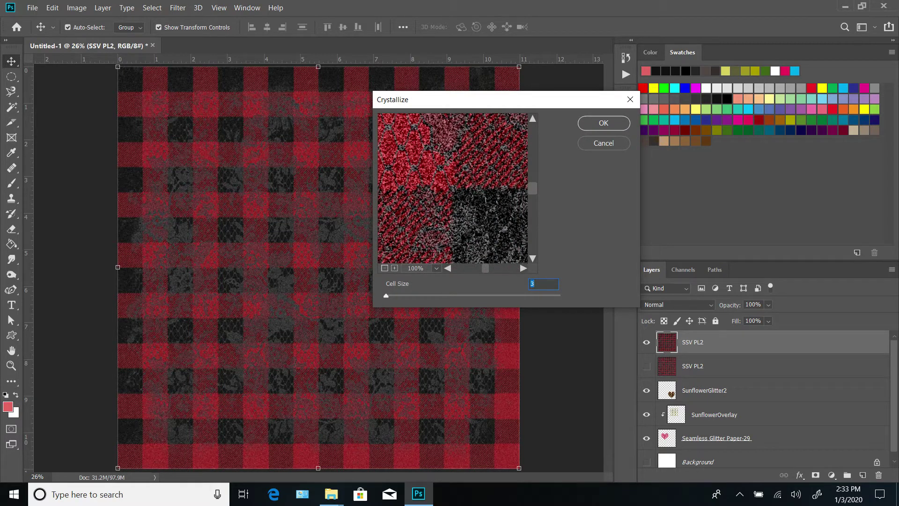
key("ctrl+minus")
key("ctrl+minus")
key("ctrl+minus")
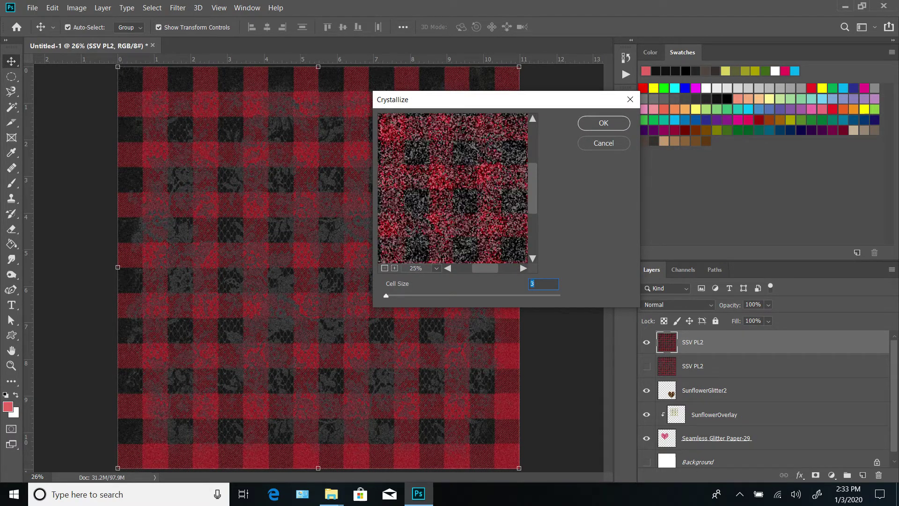
key("ctrl+minus")
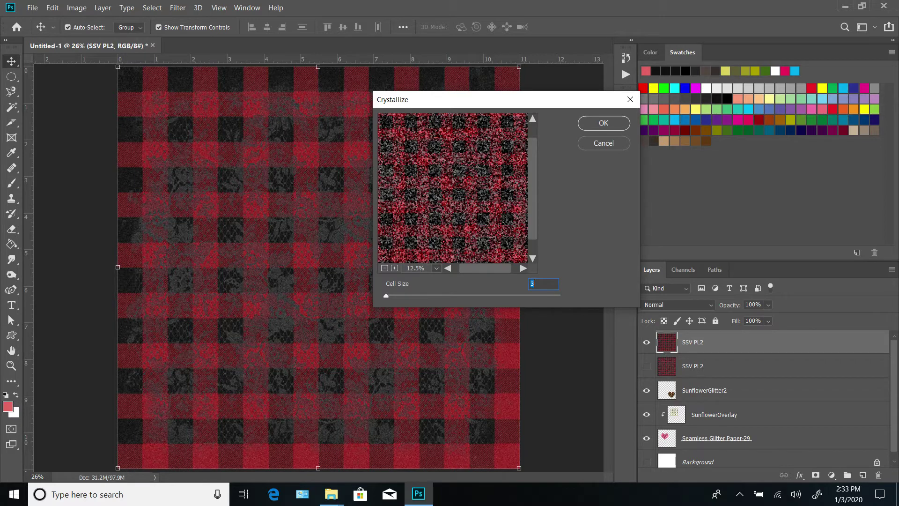
left_click(603, 123)
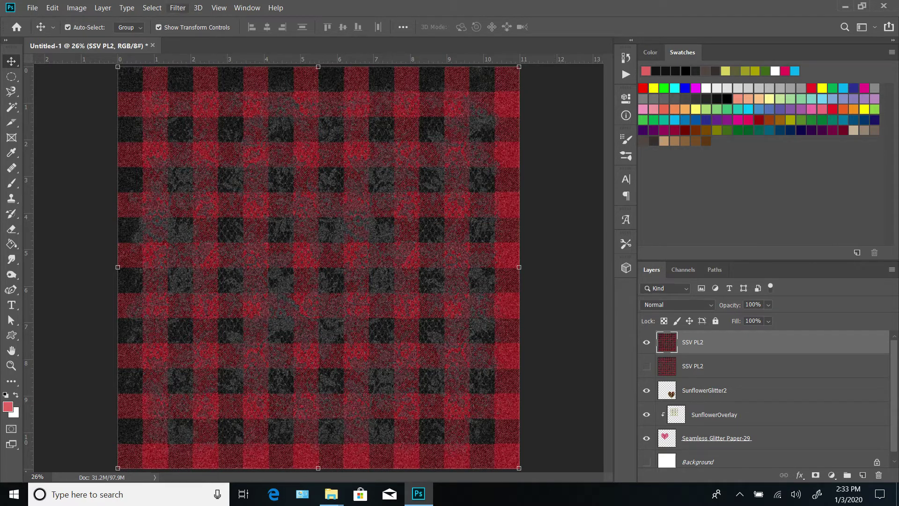
Reapply the Crystallize filter to the upper plaid layer with a cell size of 5, and deselect the layer
left_click(178, 8)
mouse_move(244, 165)
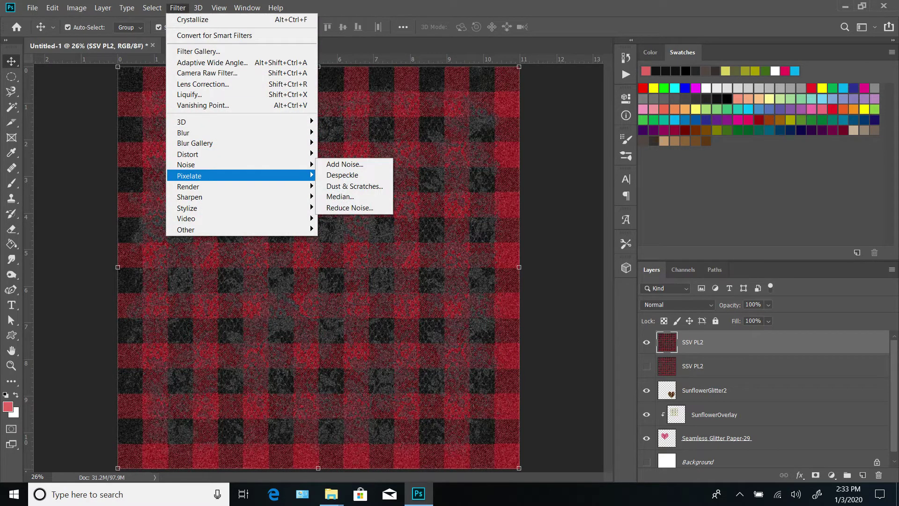
left_click(344, 186)
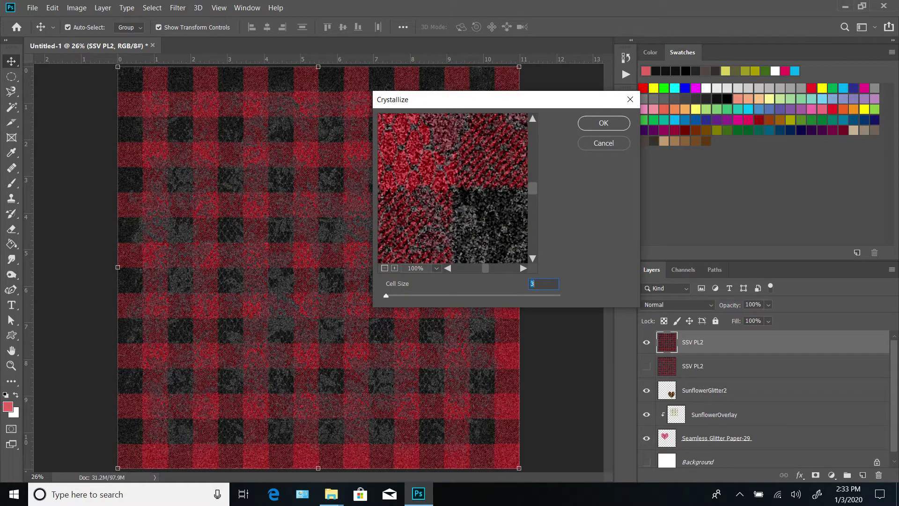
type("5")
key("Return")
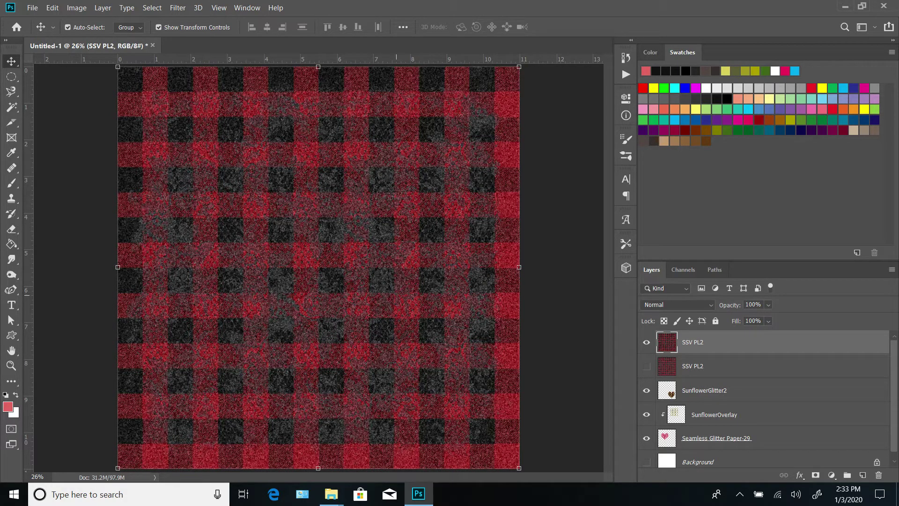
left_click(539, 217)
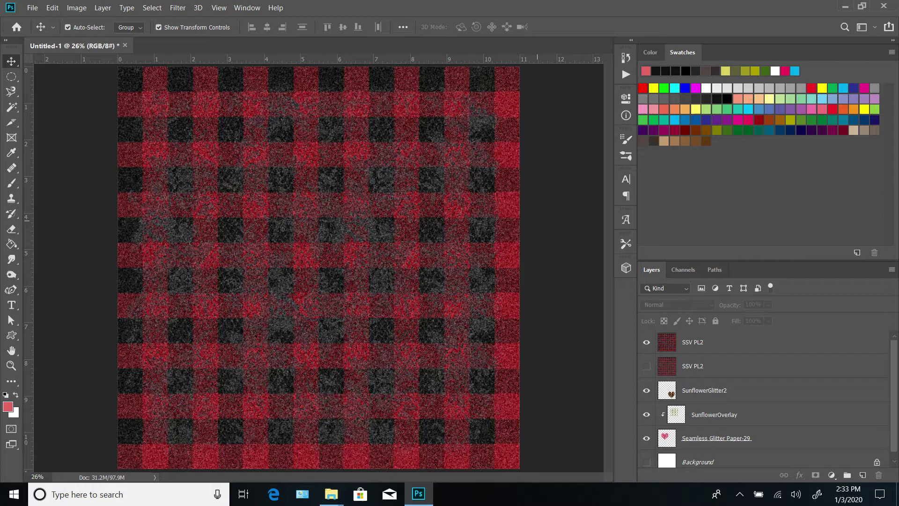
Hide the upper plaid layer and open the Crawfish folder under All Graphics > SSV Designs in File Explorer
left_click(646, 342)
mouse_move(331, 494)
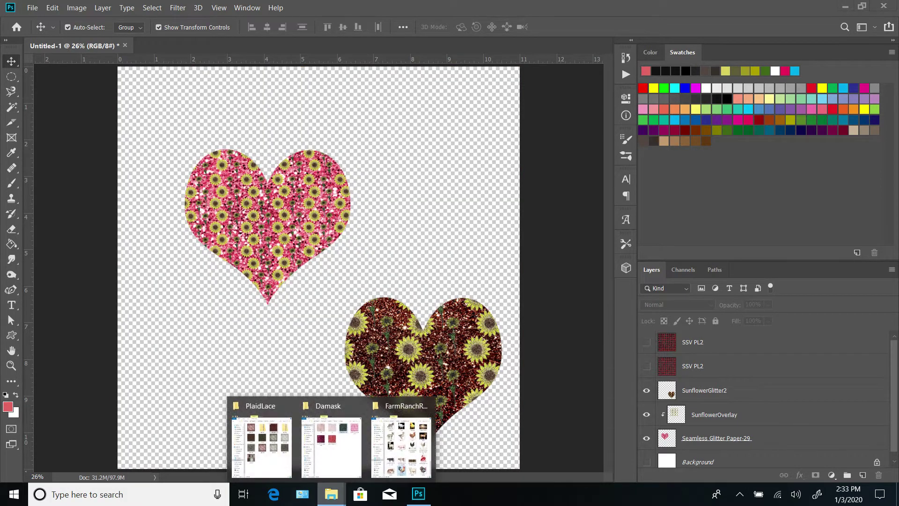
left_click(400, 440)
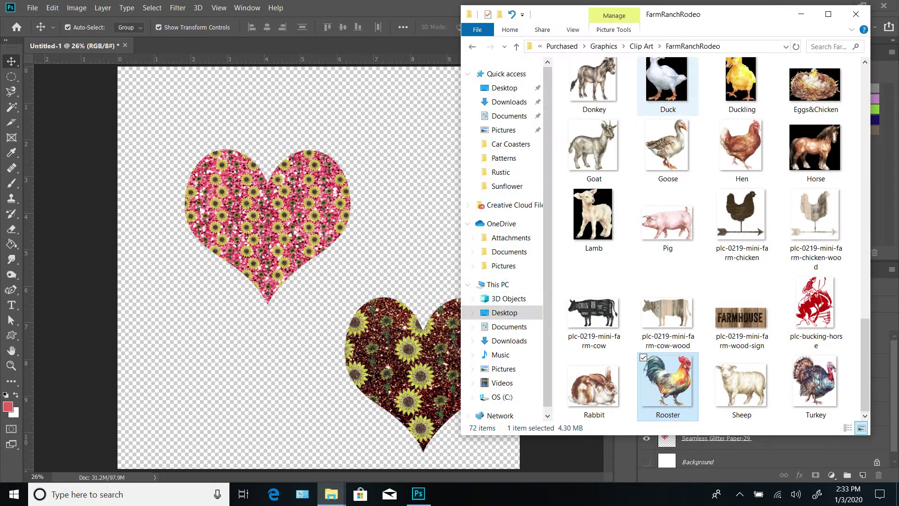
left_click(604, 45)
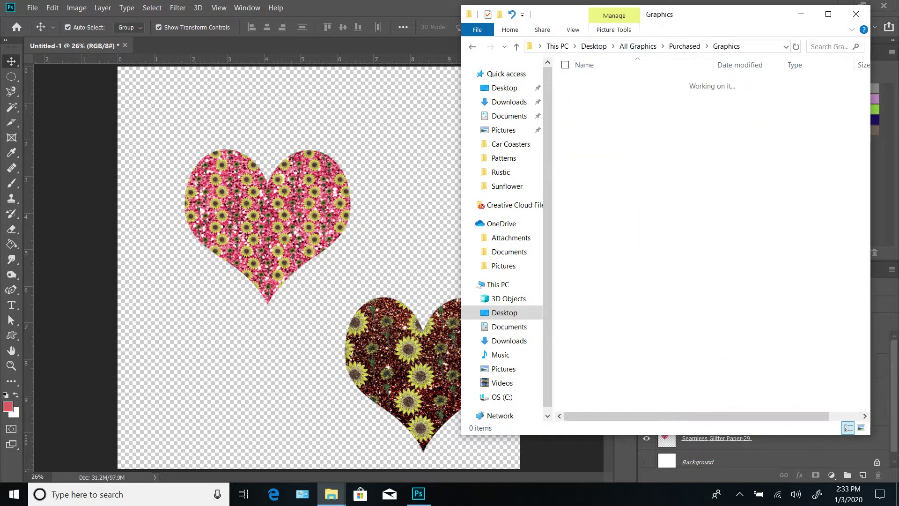
left_click(600, 221)
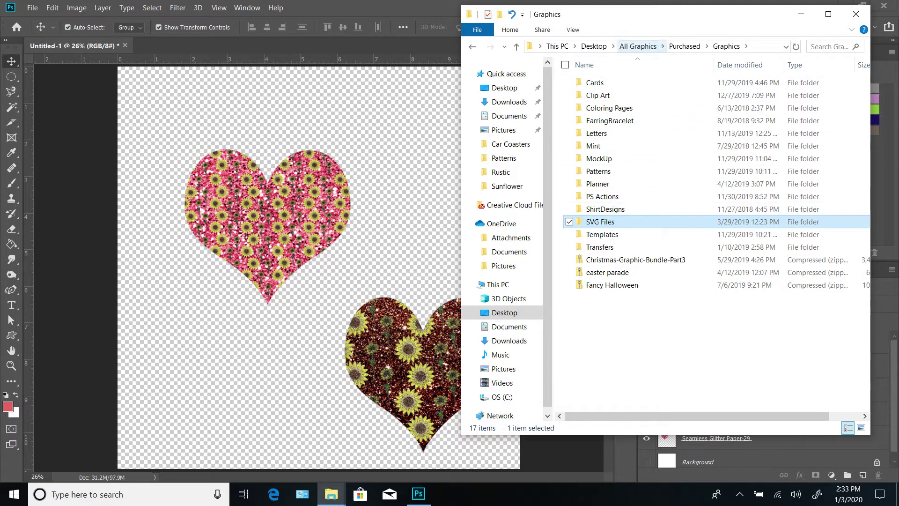
left_click(638, 46)
double_click(816, 166)
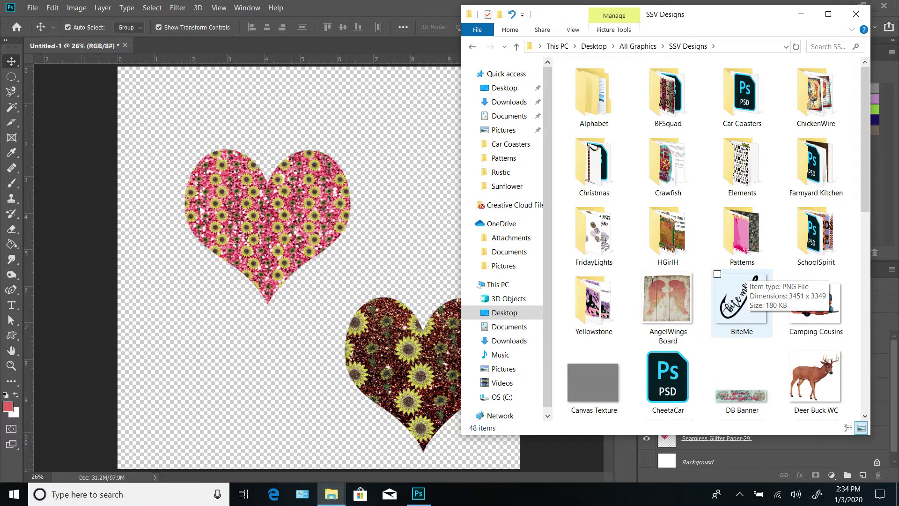
double_click(667, 168)
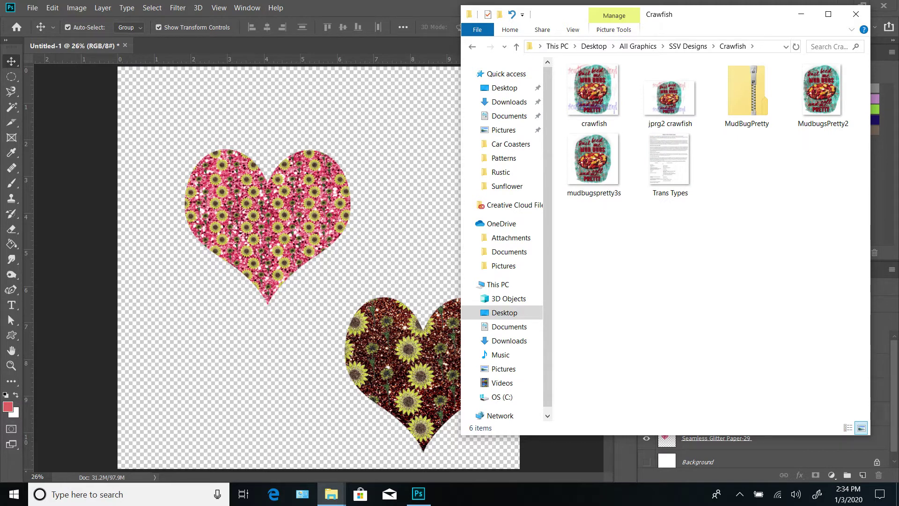
Place the MudbugsPretty2 image into the Photoshop document and commit it at its default placement
left_click(822, 94)
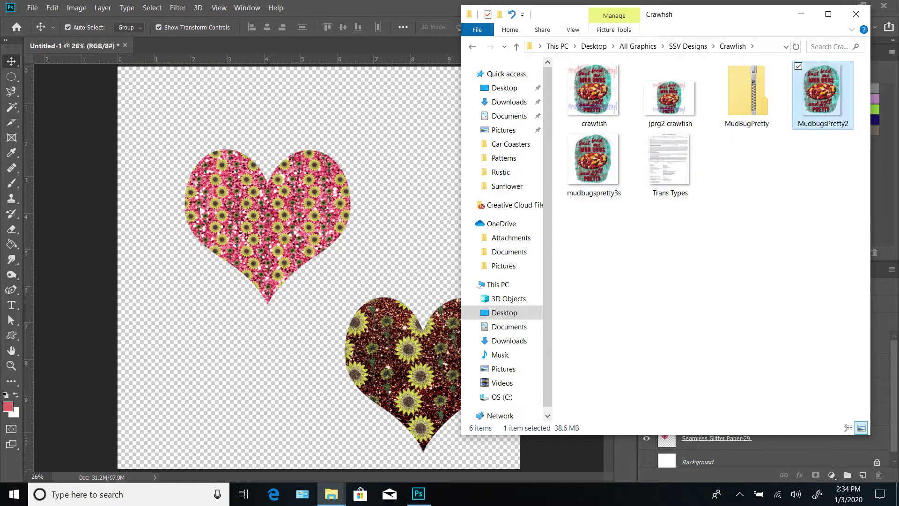
key("alt+Tab")
left_click_drag(418, 493, 331, 298)
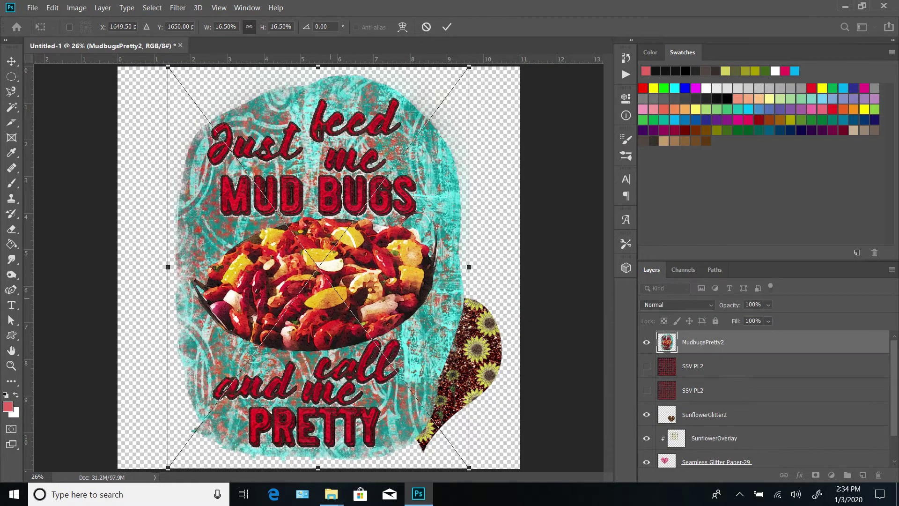
key("Return")
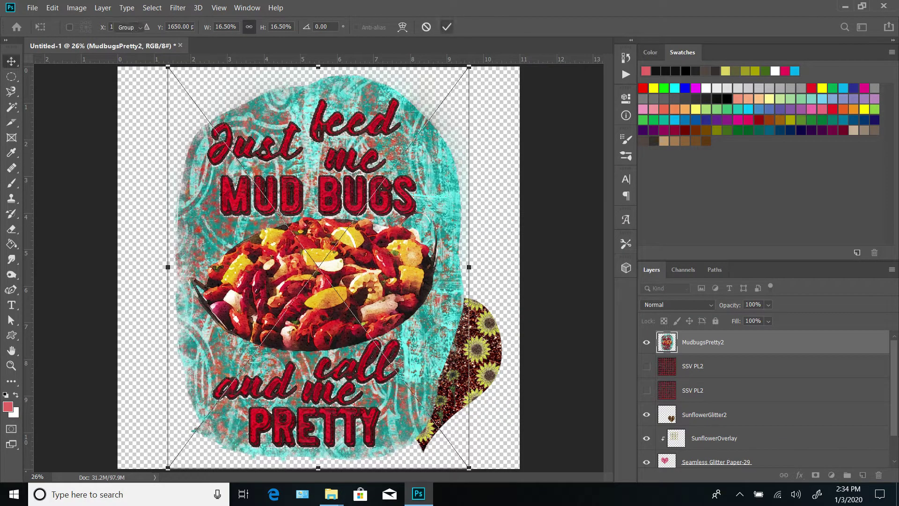
Hide the SunflowerGlitter2, SunflowerOverlay and Seamless Glitter Paper-29 layers, and rasterize the MudbugsPretty2 layer
left_click(646, 414)
left_click(646, 438)
left_click(646, 462)
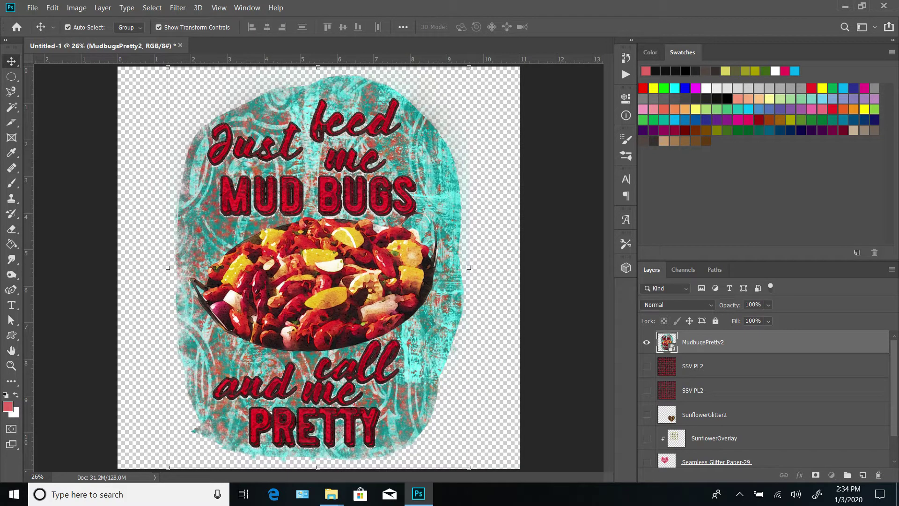
right_click(700, 342)
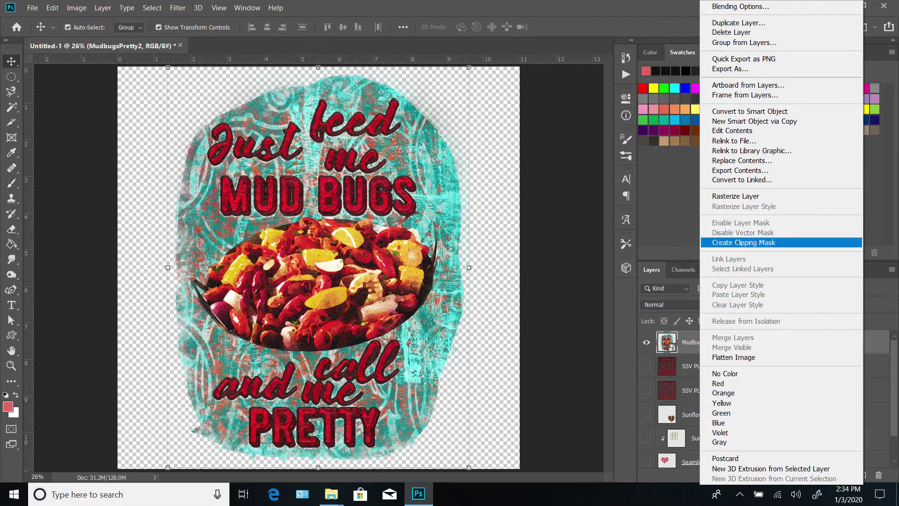
left_click(736, 196)
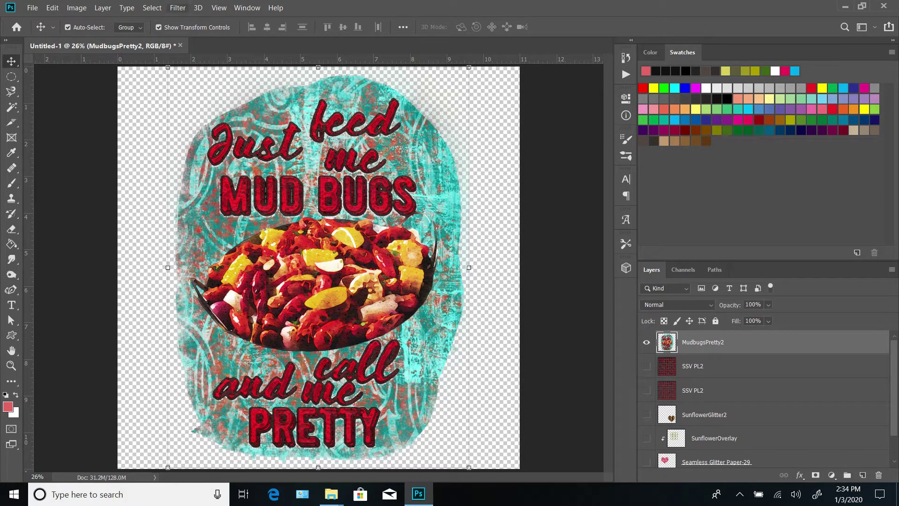
Apply Add Noise to the MudbugsPretty2 layer with a raised amount, Uniform distribution and Monochromatic on
left_click(182, 7)
mouse_move(262, 164)
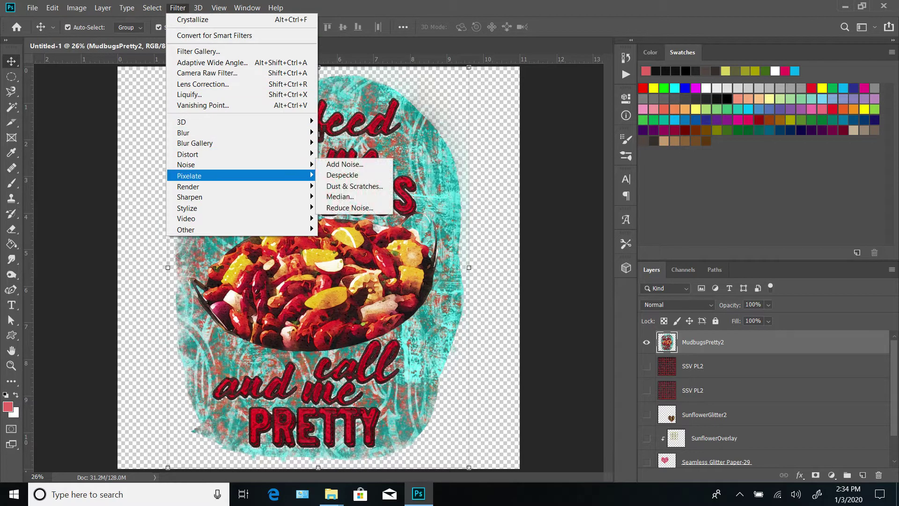
left_click(342, 165)
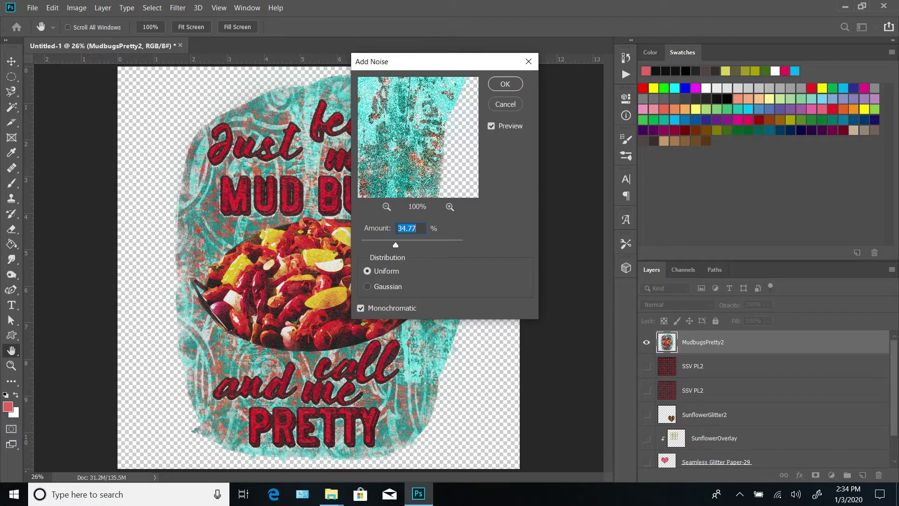
left_click(386, 206)
left_click(387, 207)
left_click(386, 207)
left_click(386, 207)
left_click(359, 365)
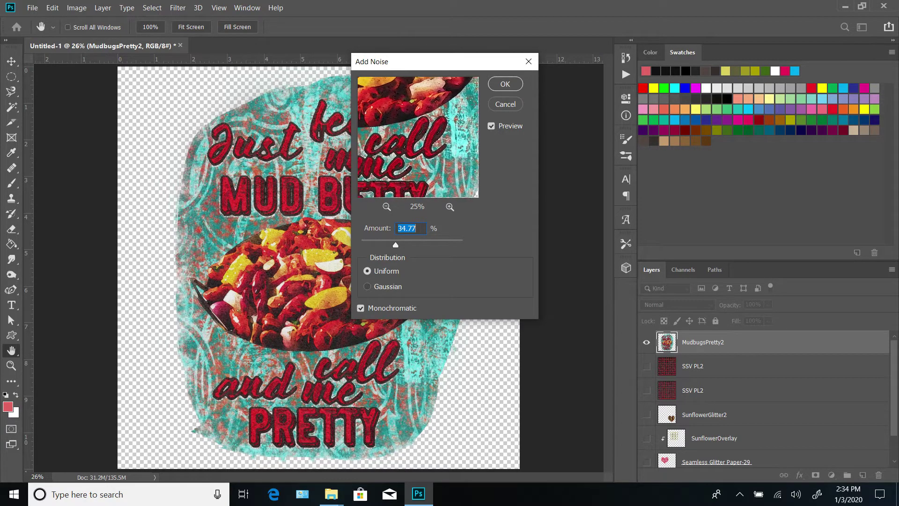
left_click(386, 206)
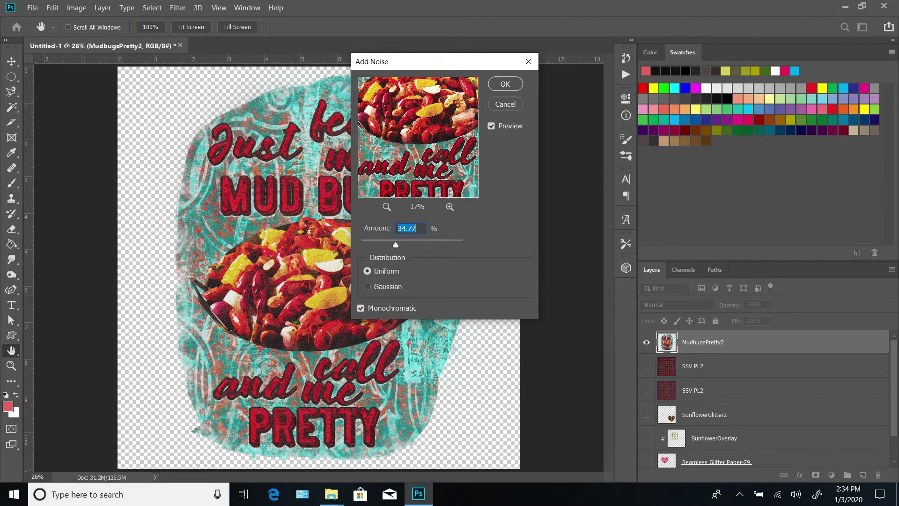
left_click_drag(396, 244, 406, 244)
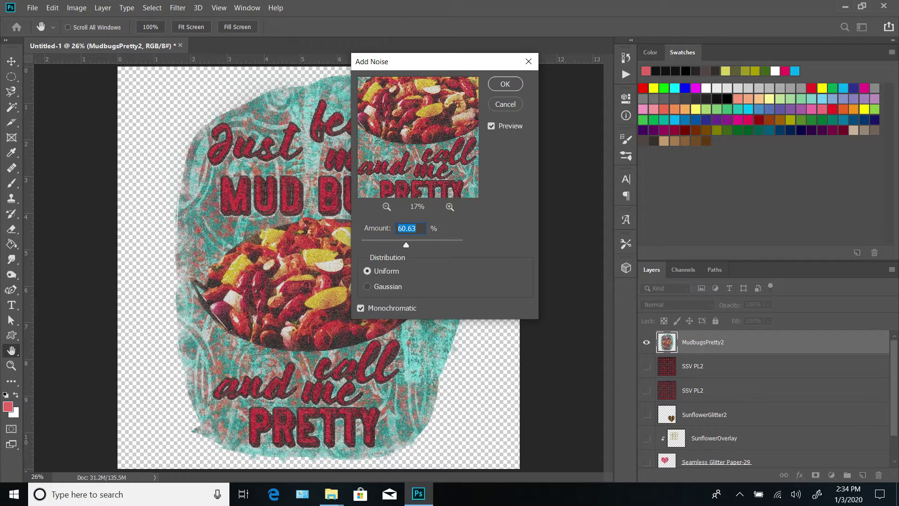
left_click_drag(406, 245, 402, 245)
left_click(505, 84)
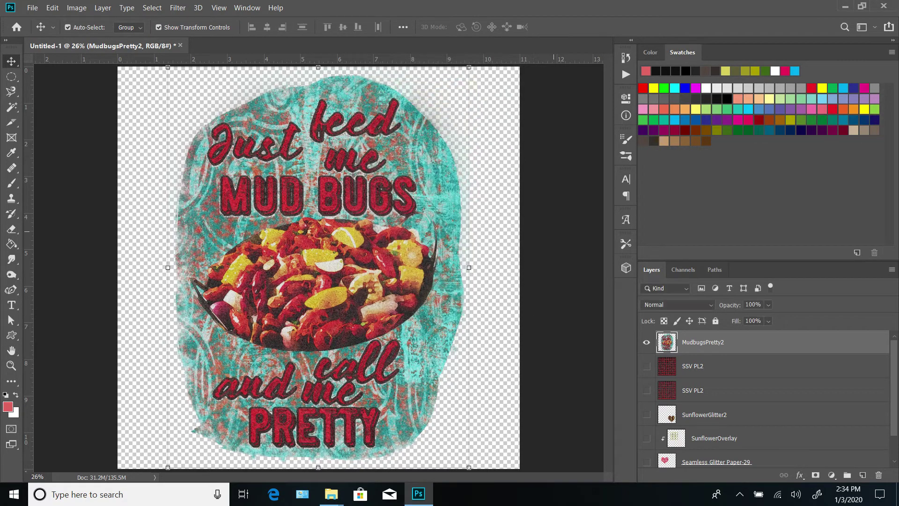
Apply the Crystallize filter with a cell size of 5 to the noisy MudbugsPretty2 layer
left_click(177, 8)
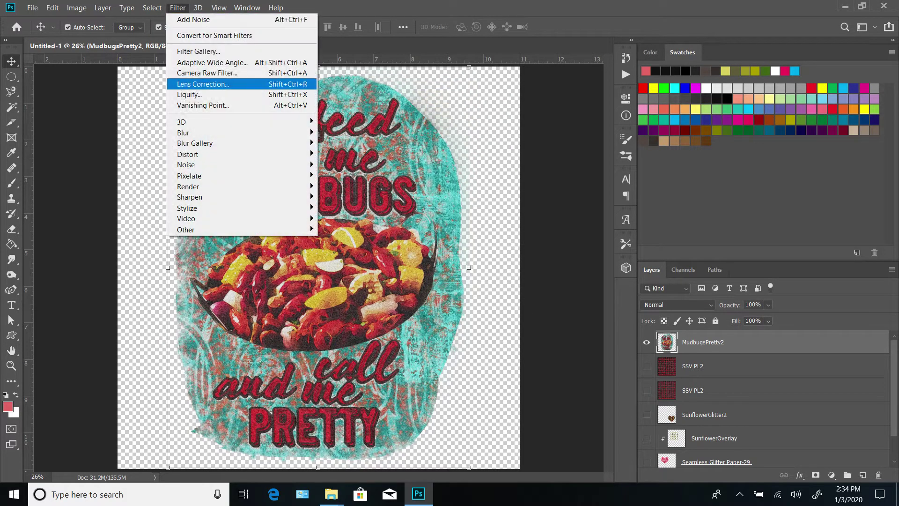
mouse_move(197, 176)
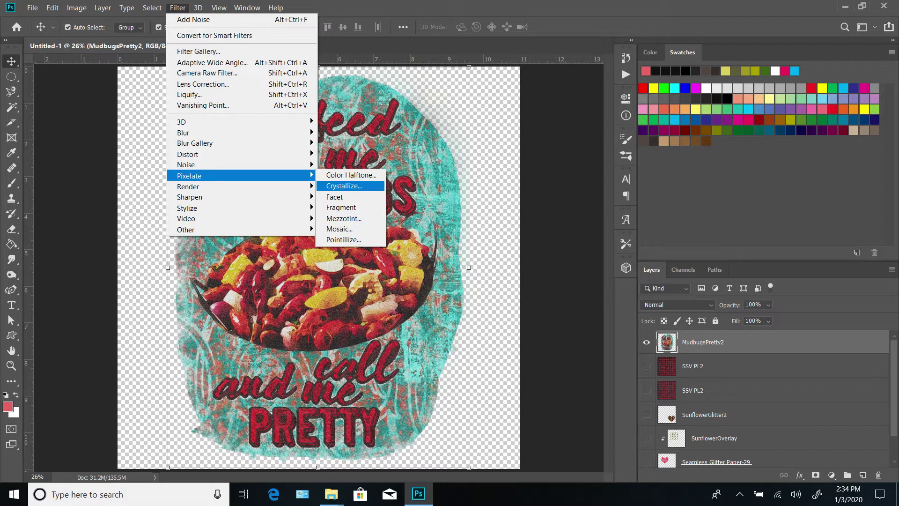
left_click(344, 186)
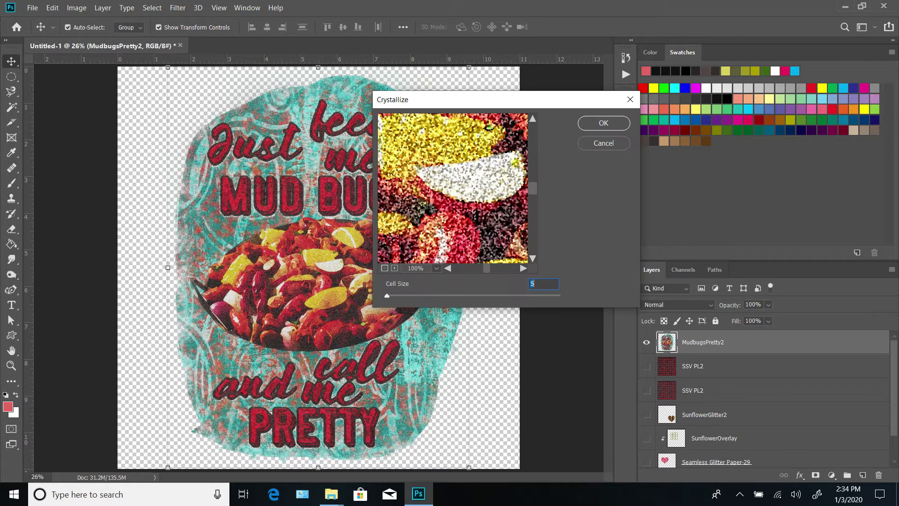
key("ctrl+minus")
key("ctrl+minus")
key("ctrl+minus")
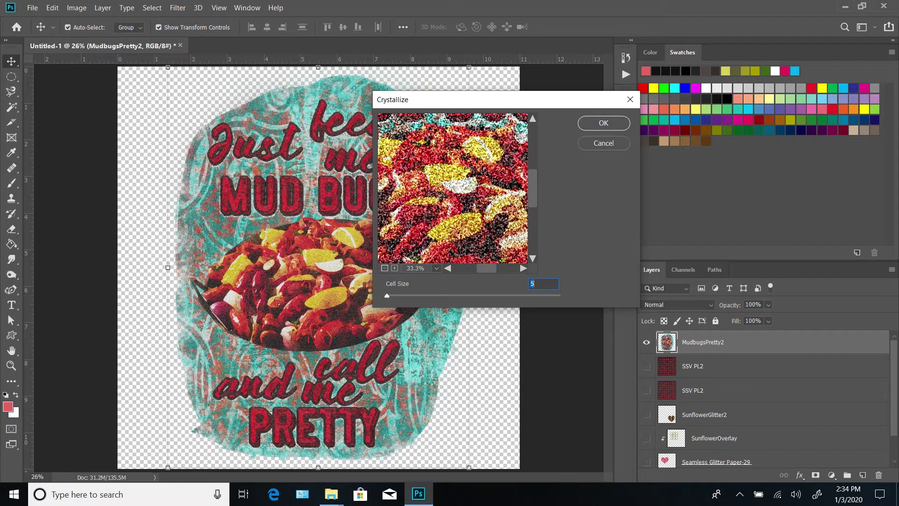
key("Return")
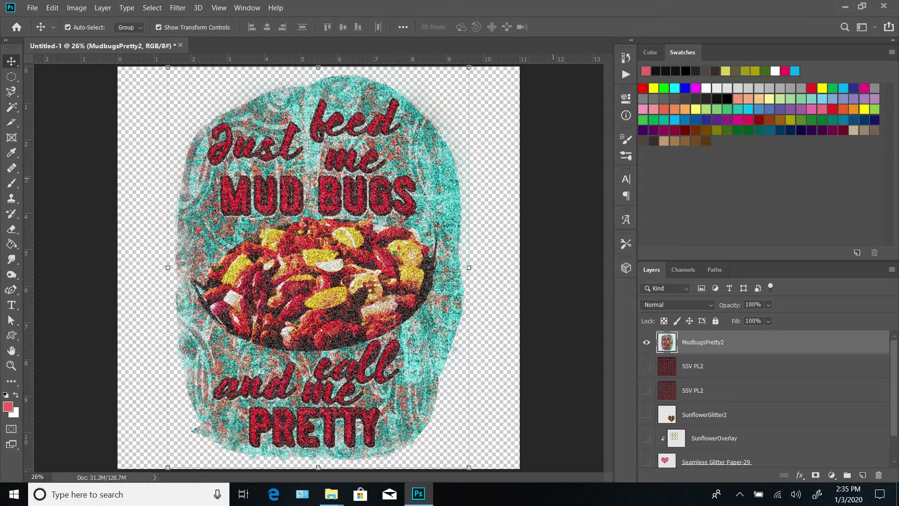
Apply a second Crystallize pass with a cell size of 3 to the MudbugsPretty2 layer
left_click(152, 8)
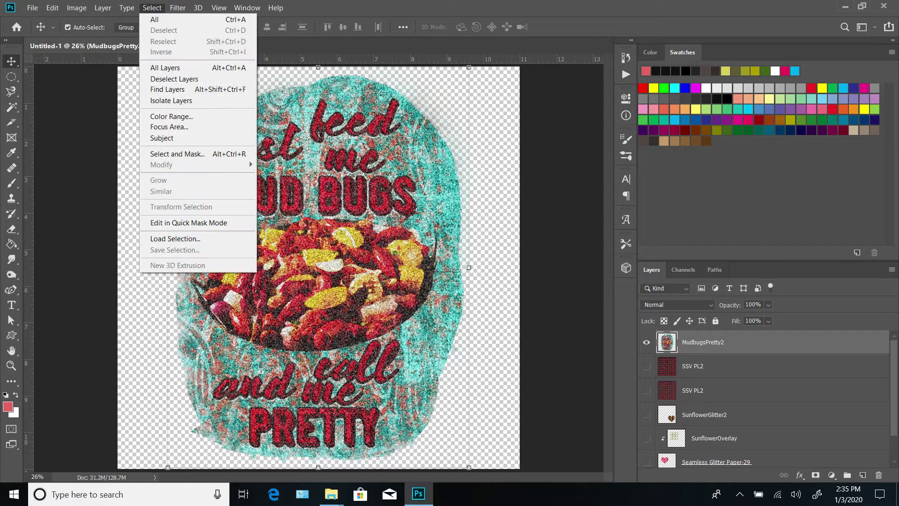
mouse_move(178, 8)
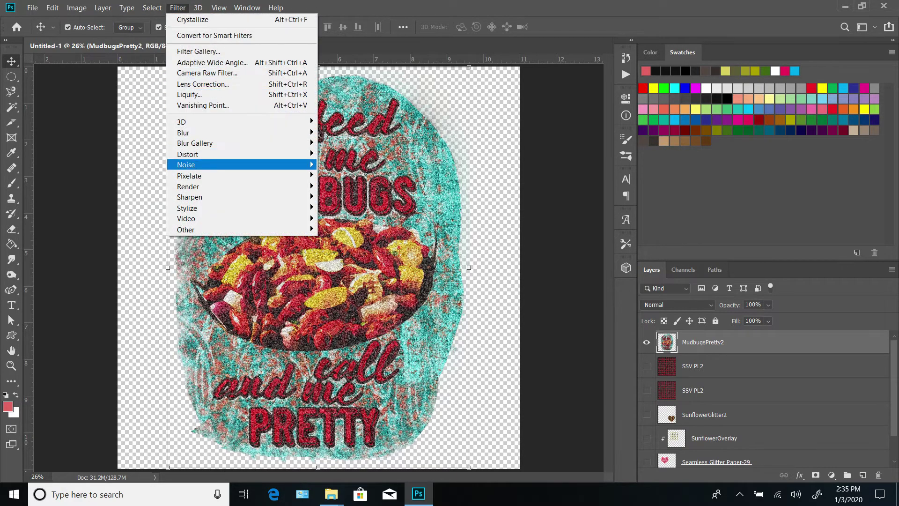
mouse_move(210, 176)
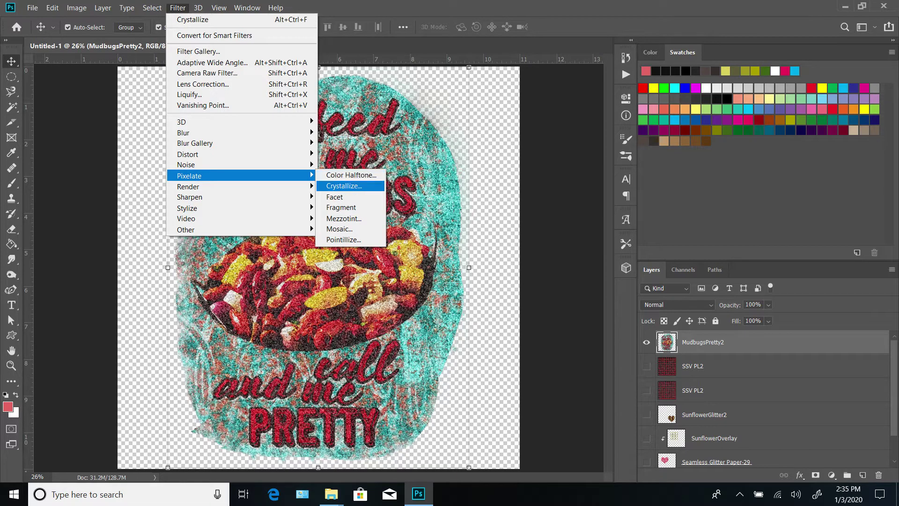
left_click(344, 186)
type("3")
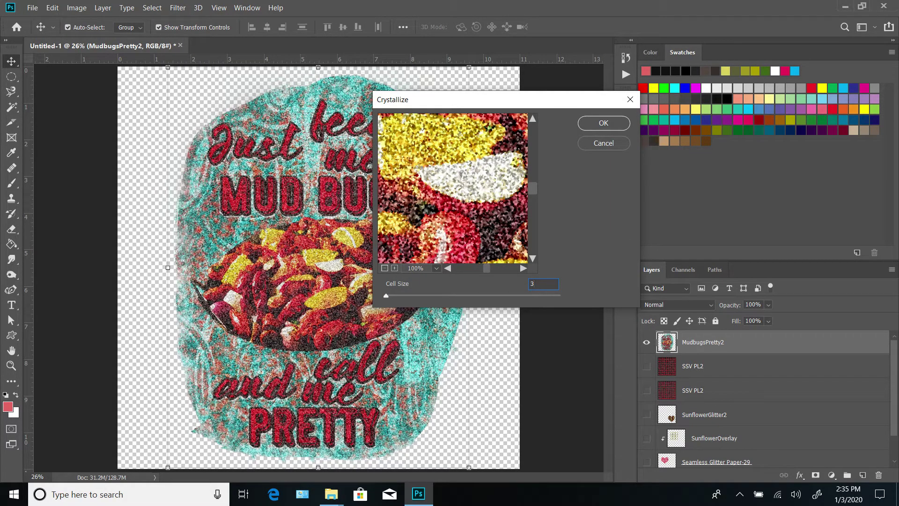
key("Return")
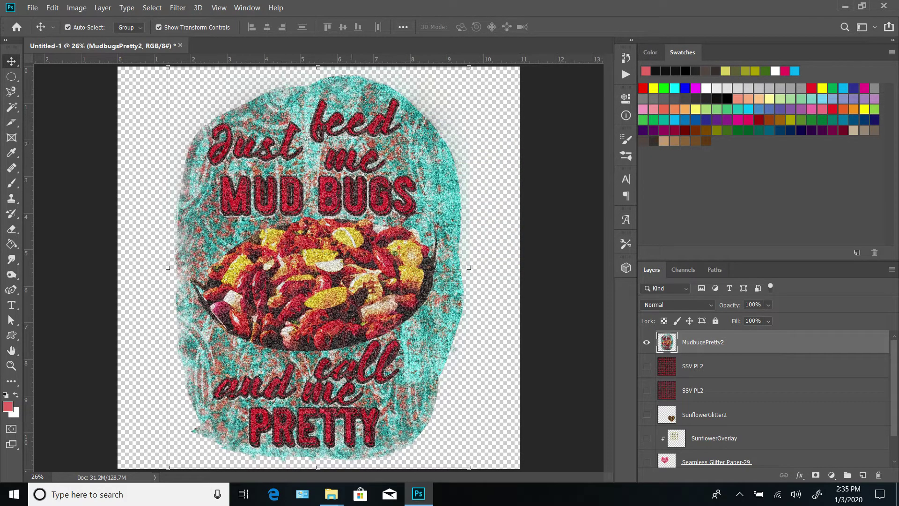
Try a further Crystallize pass with a cell size of 3 on the MudbugsPretty2 layer
left_click(177, 8)
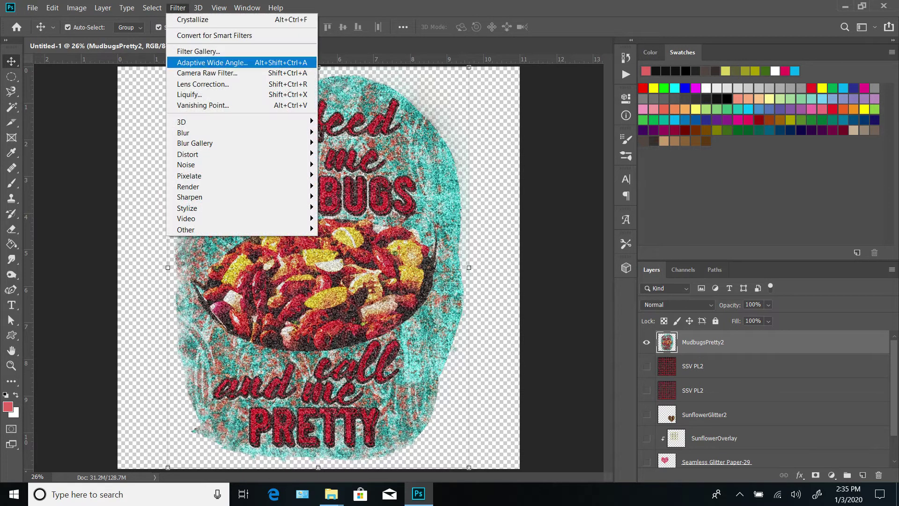
mouse_move(211, 175)
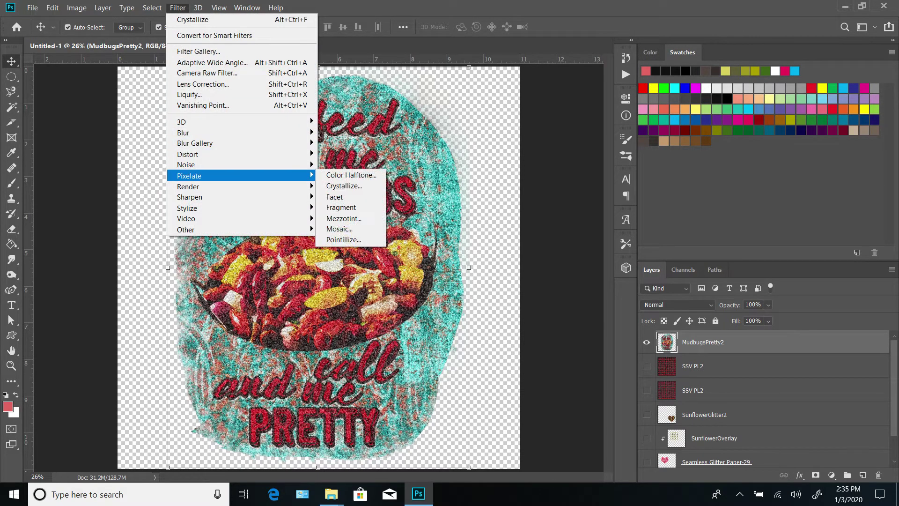
left_click(352, 187)
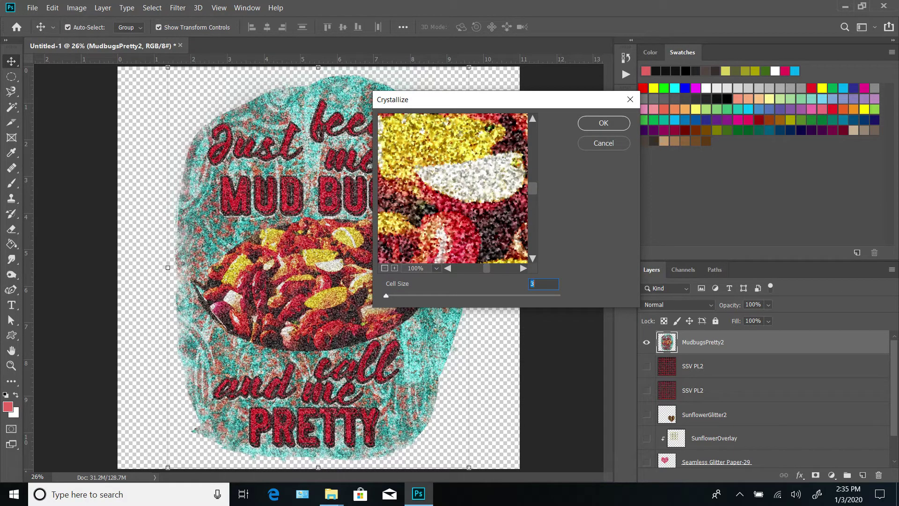
key("ctrl+minus")
key("ctrl+minus")
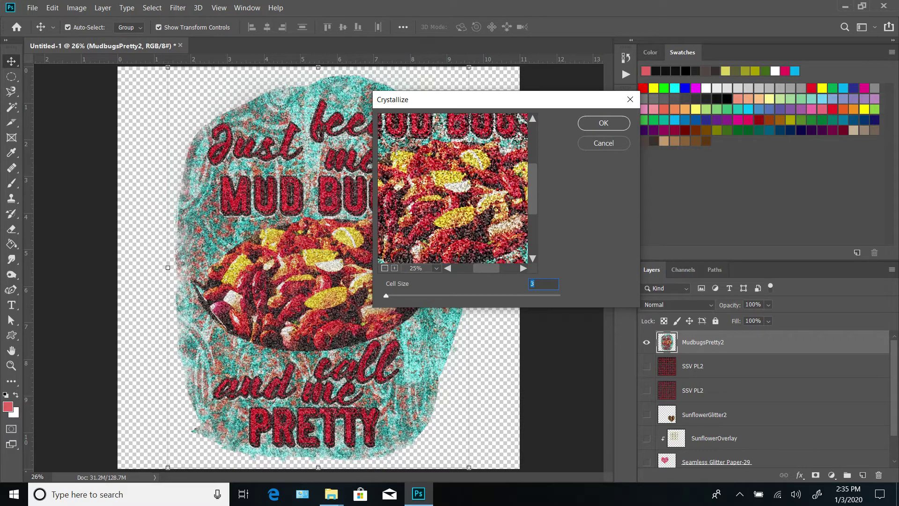
key("Return")
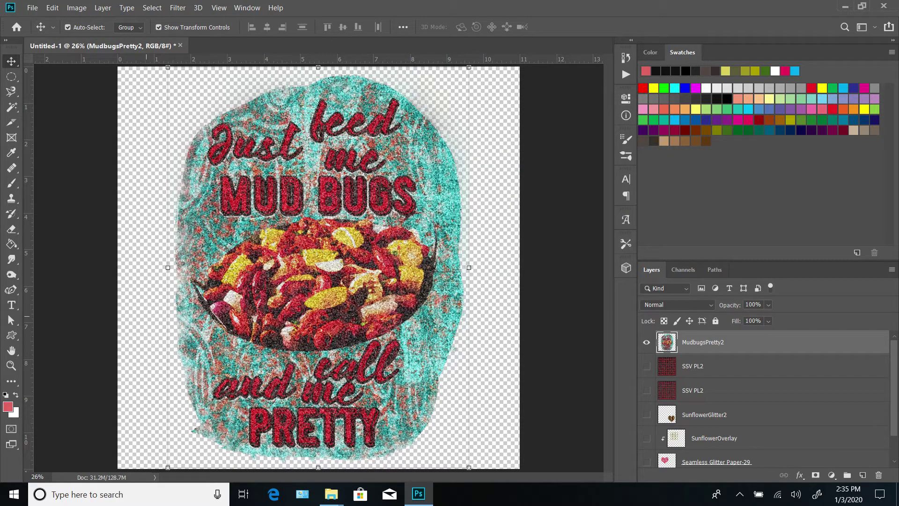
Examine the crystallized texture on the crawfish artwork and its lettering up close
key("z")
left_click(72, 27)
left_click(317, 221)
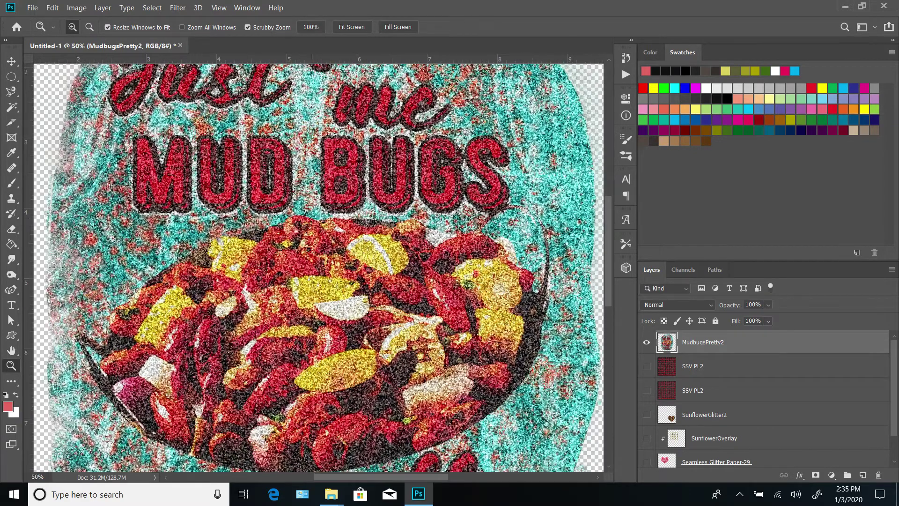
left_click(312, 218)
scroll(312, 219, "up", 5)
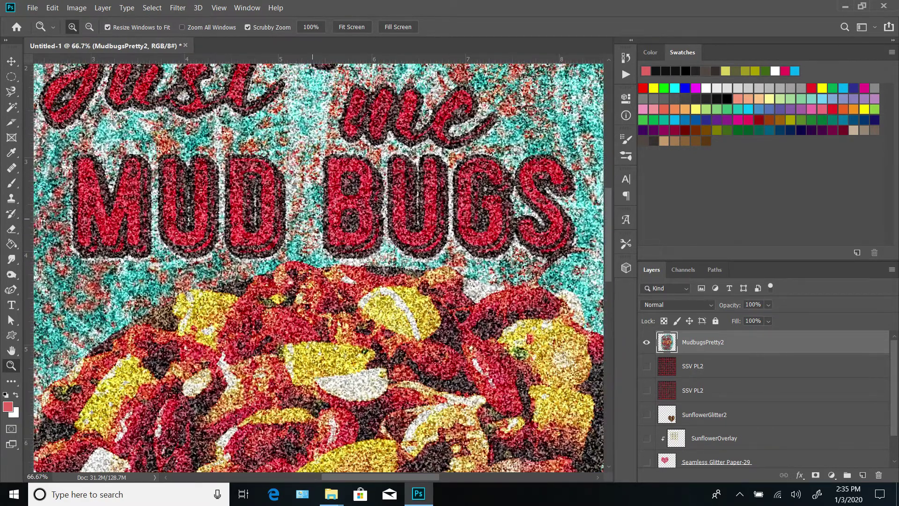
scroll(312, 218, "up", 3)
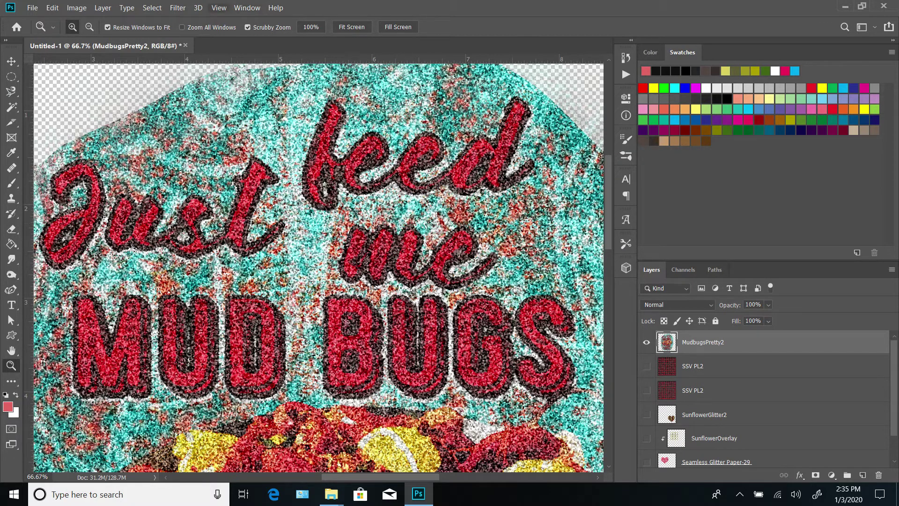
Preview the Stained Glass, Patchwork, Mosaic Tiles, Texturizer and Grain texture effects on the crawfish design in the Filter Gallery
left_click(178, 7)
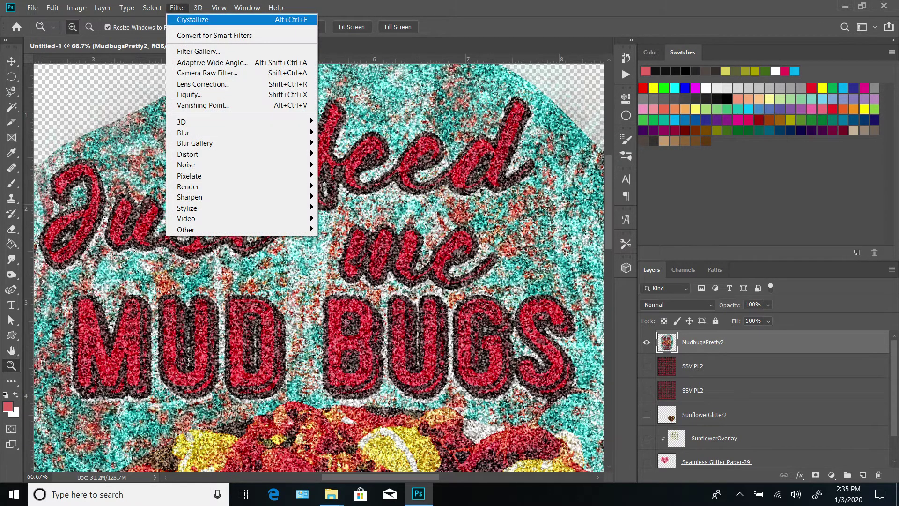
left_click(199, 51)
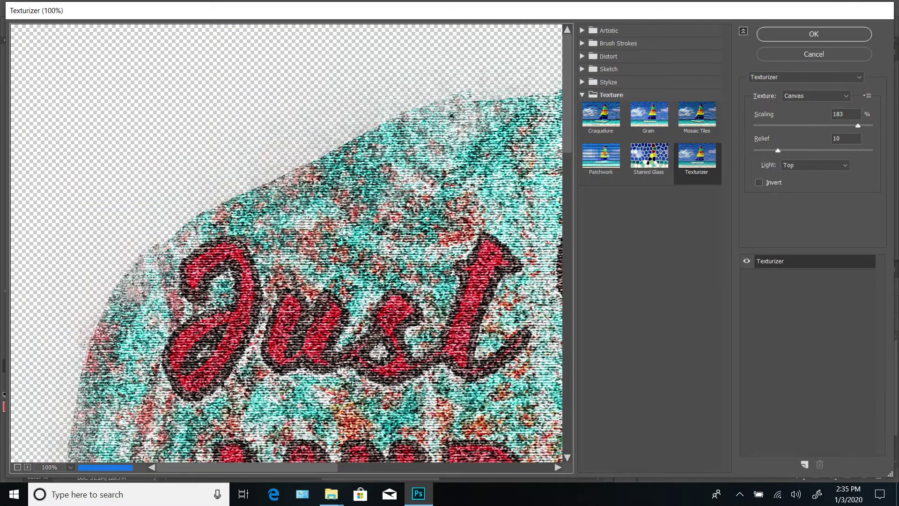
key("ctrl+minus")
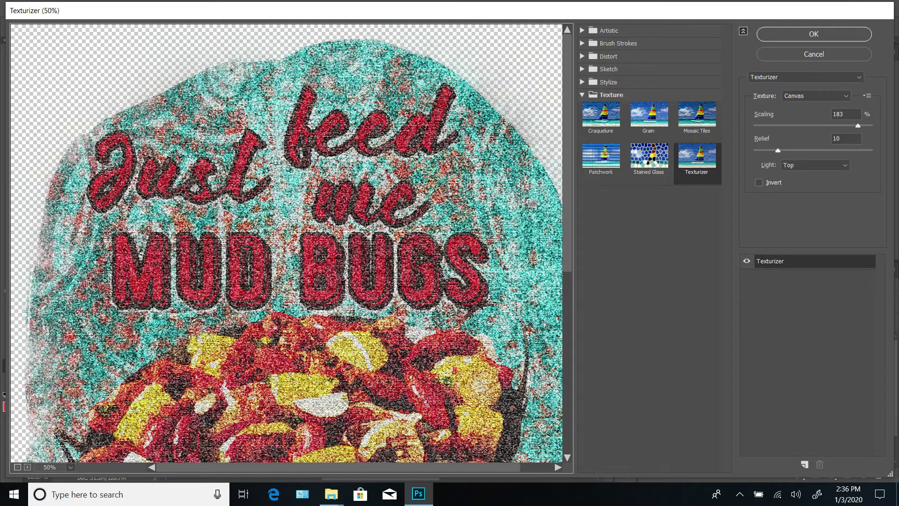
left_click(649, 156)
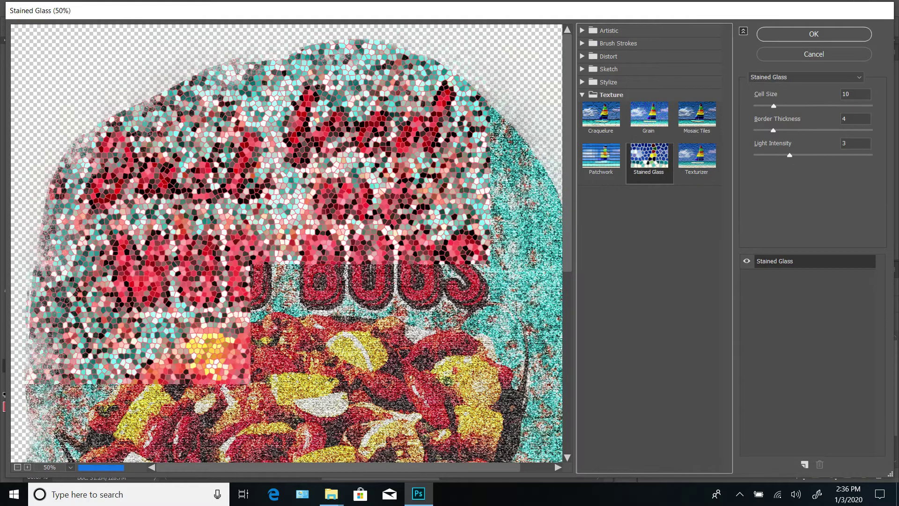
left_click(601, 155)
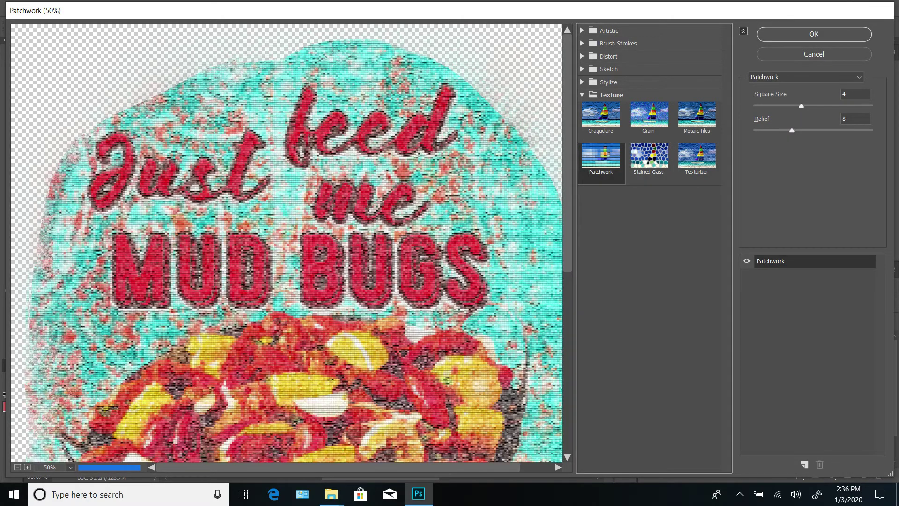
left_click(697, 115)
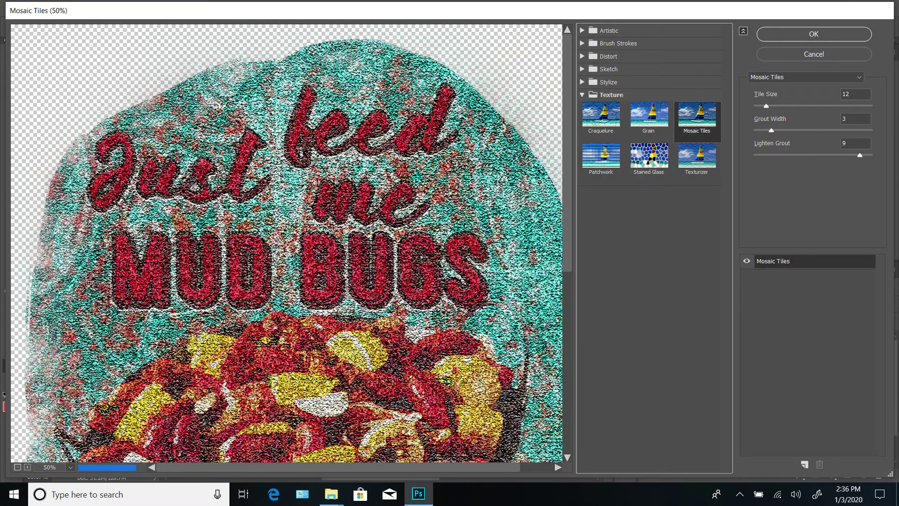
left_click(696, 155)
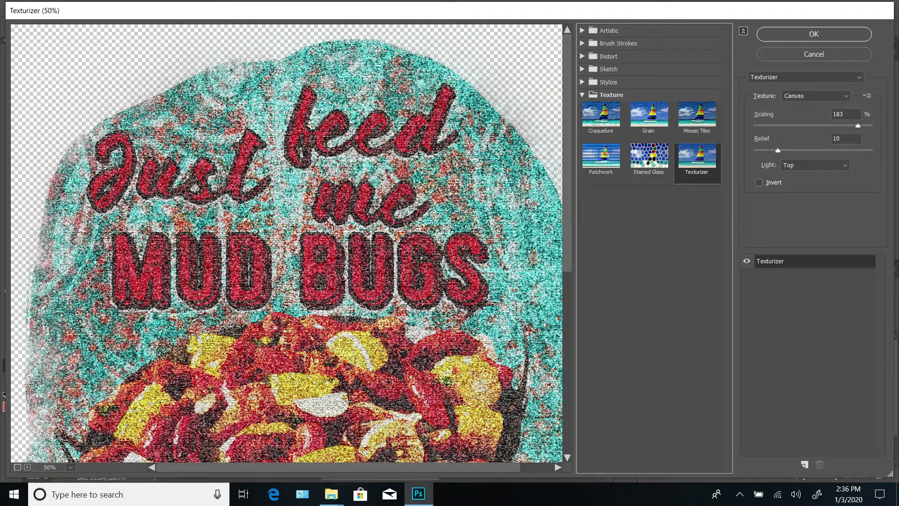
left_click(649, 115)
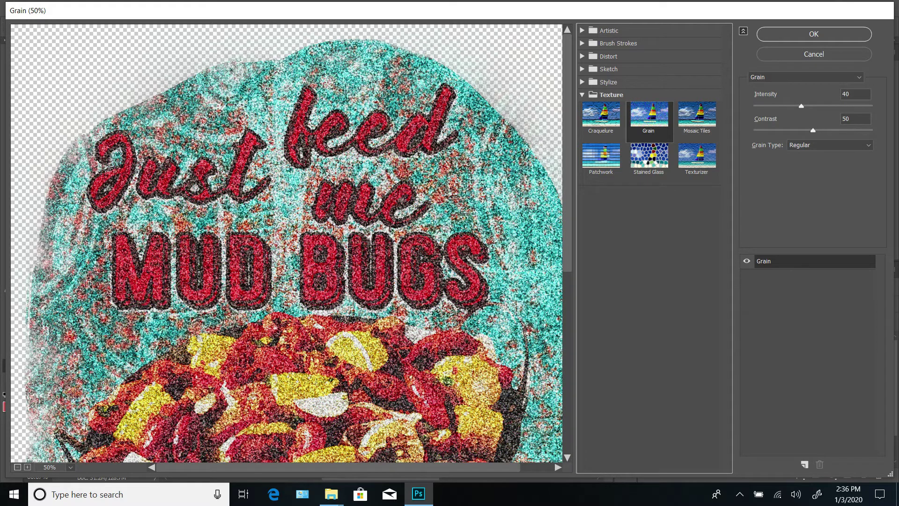
Preview the Bas Relief, Torn Edges, Stamp, Note Paper and Graphic Pen sketch effects, and leave the Filter Gallery without applying any
left_click(583, 95)
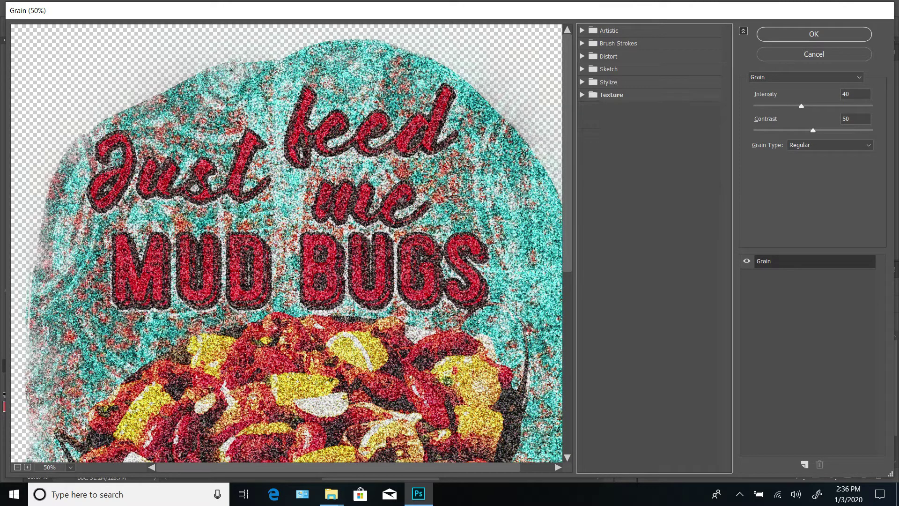
left_click(582, 68)
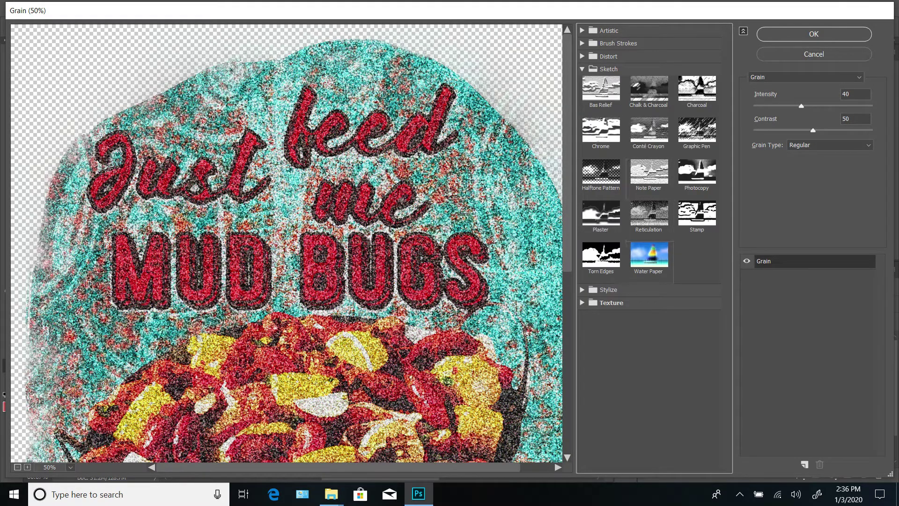
left_click(601, 88)
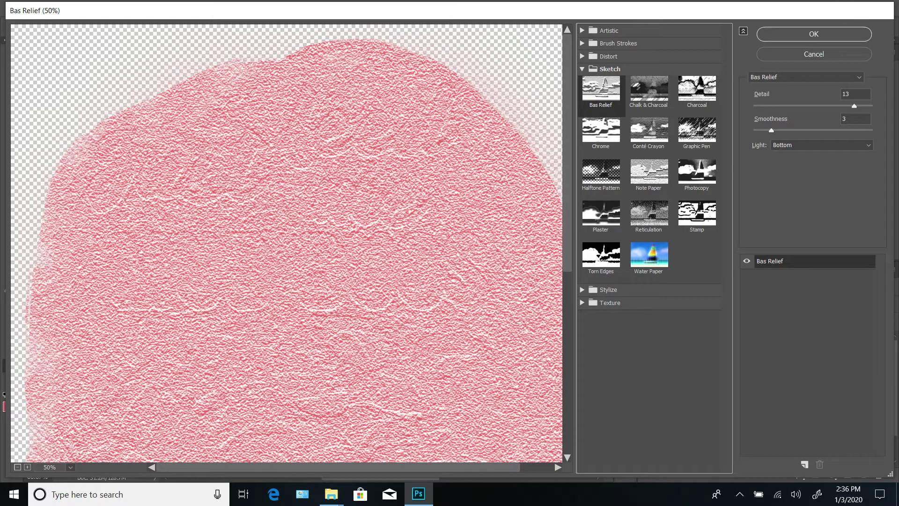
left_click(601, 255)
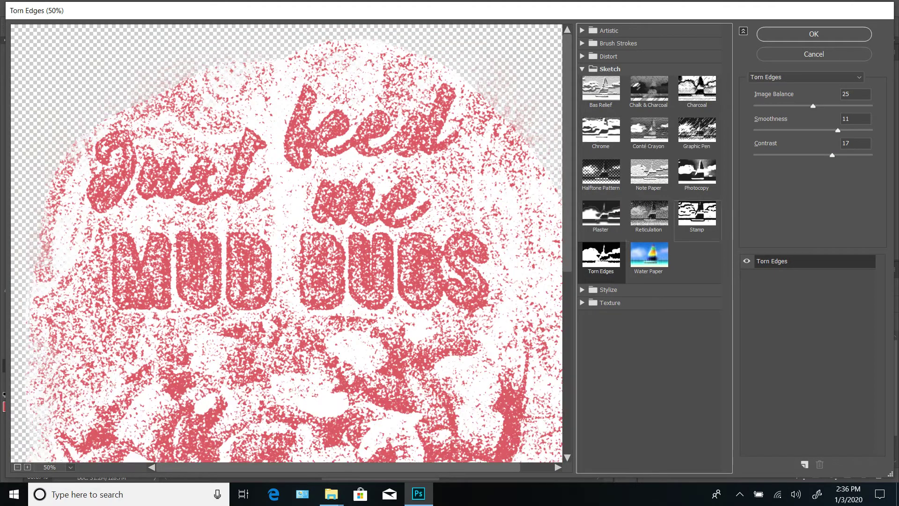
left_click(697, 214)
left_click(648, 174)
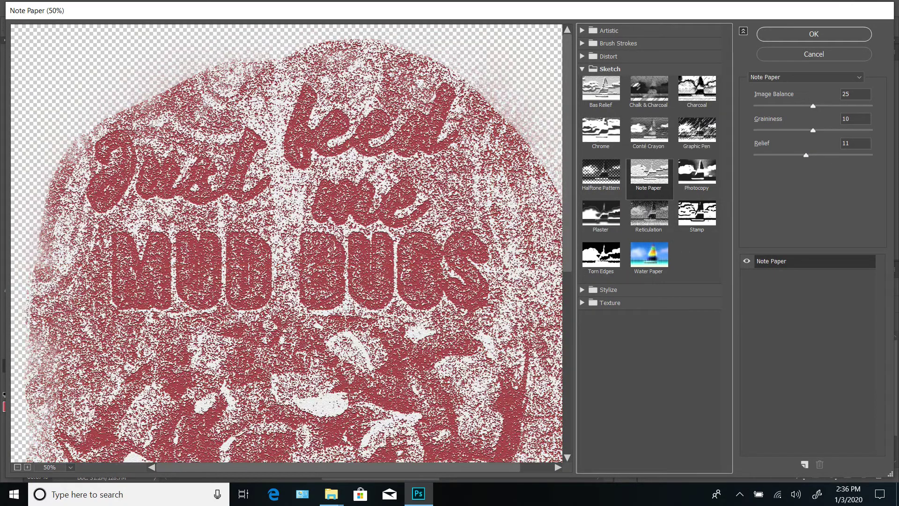
left_click(697, 131)
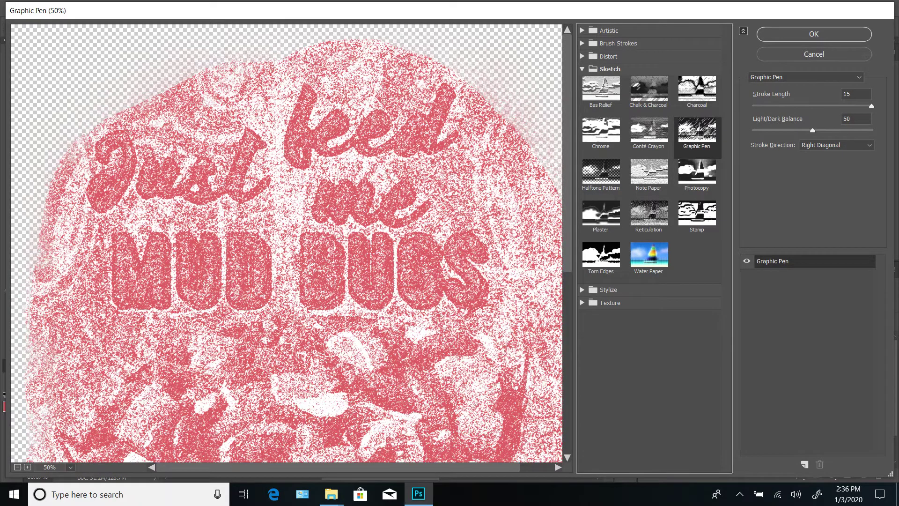
key("Escape")
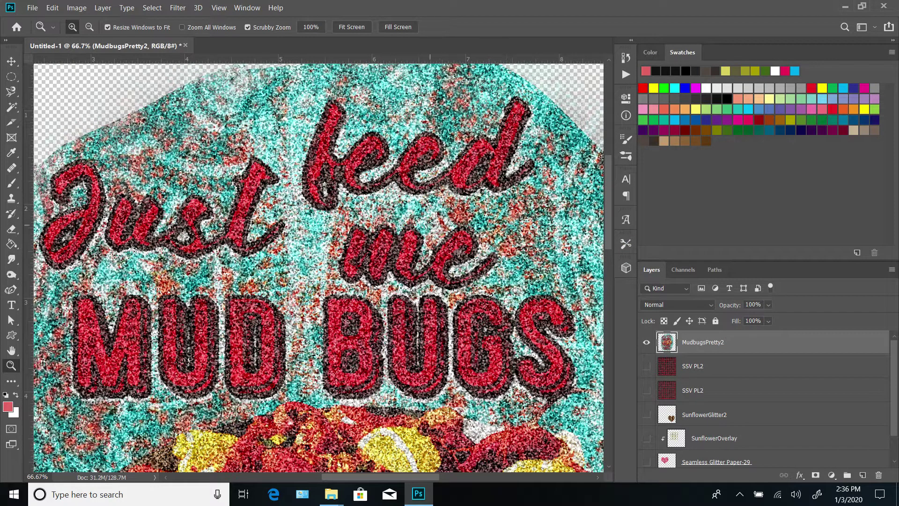
Undo the last Crystallize pass on the MudbugsPretty2 layer
key("alt+e")
key("Return")
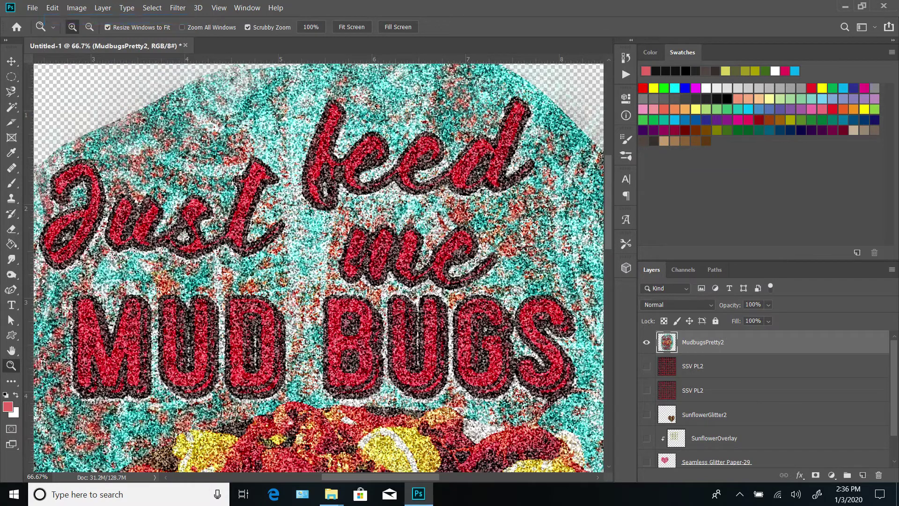